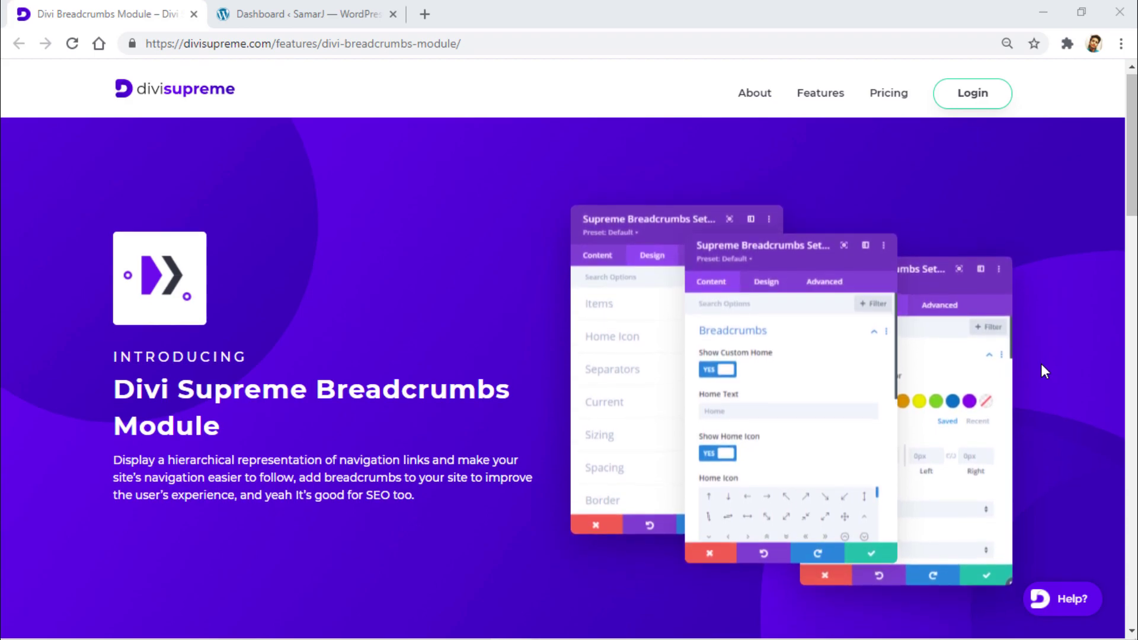
Scroll through the Divi Breadcrumbs Module demos, then switch to the WordPress Dashboard tab.
{"action": "scroll", "coordinate": [1045, 372], "scroll_direction": "down", "scroll_amount": 8}
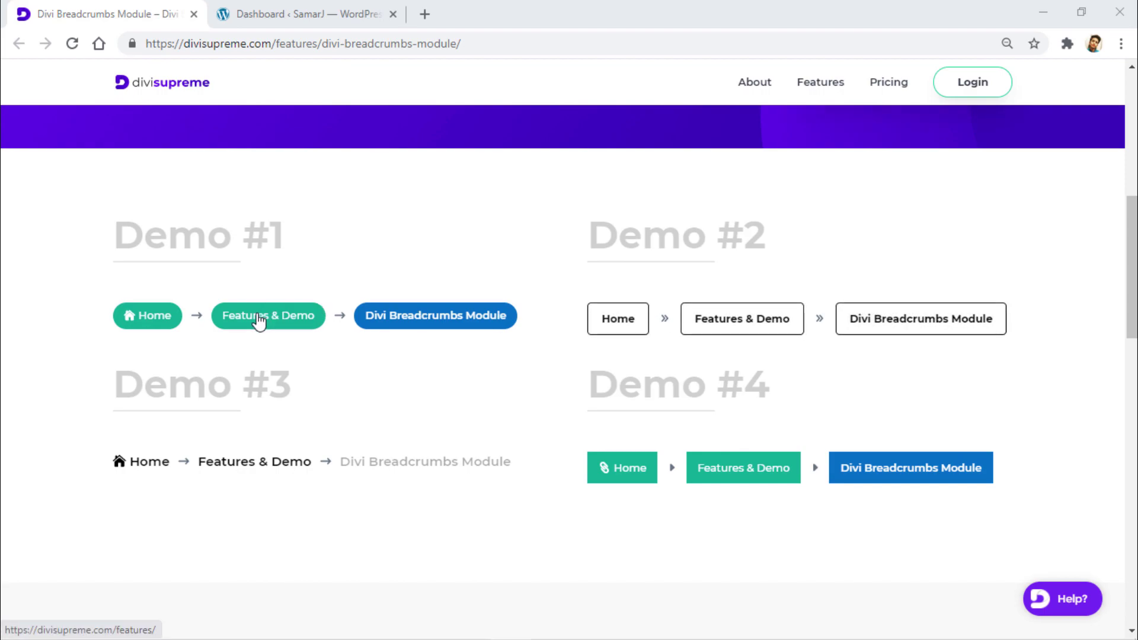
{"action": "scroll", "coordinate": [171, 372], "scroll_direction": "down", "scroll_amount": 2}
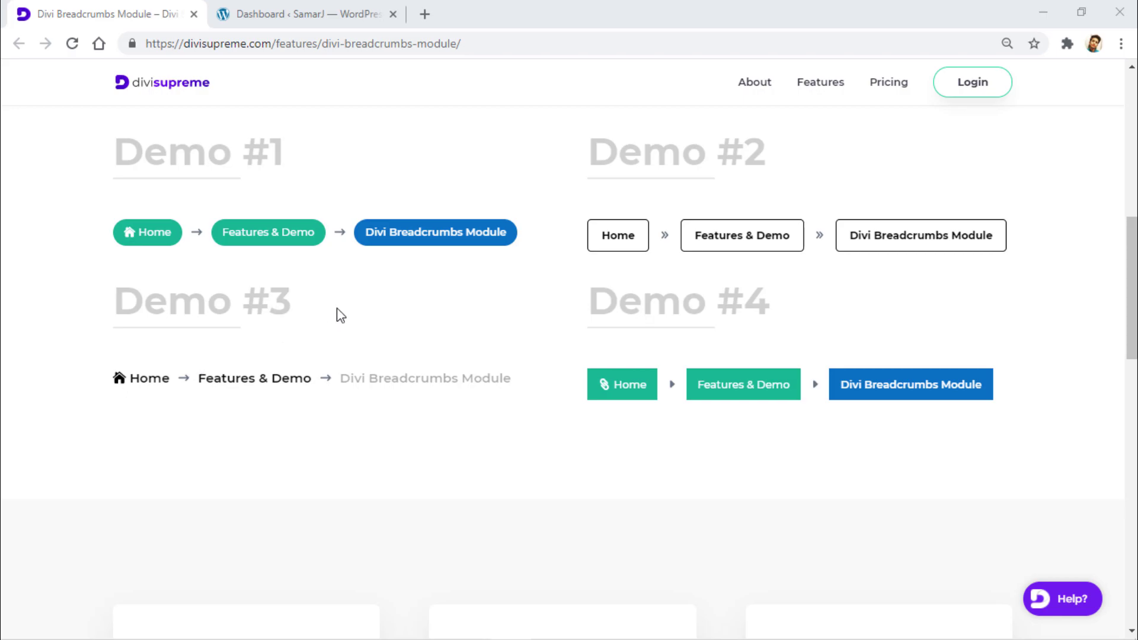
{"action": "scroll", "coordinate": [341, 315], "scroll_direction": "down", "scroll_amount": 7}
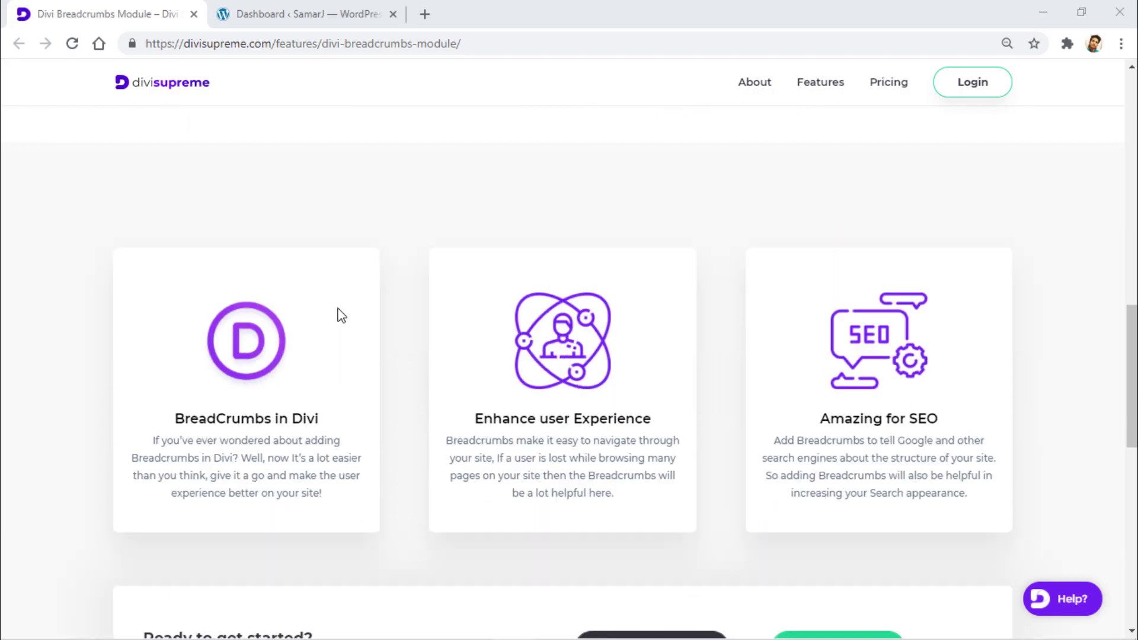
{"action": "scroll", "coordinate": [497, 293], "scroll_direction": "up", "scroll_amount": 12}
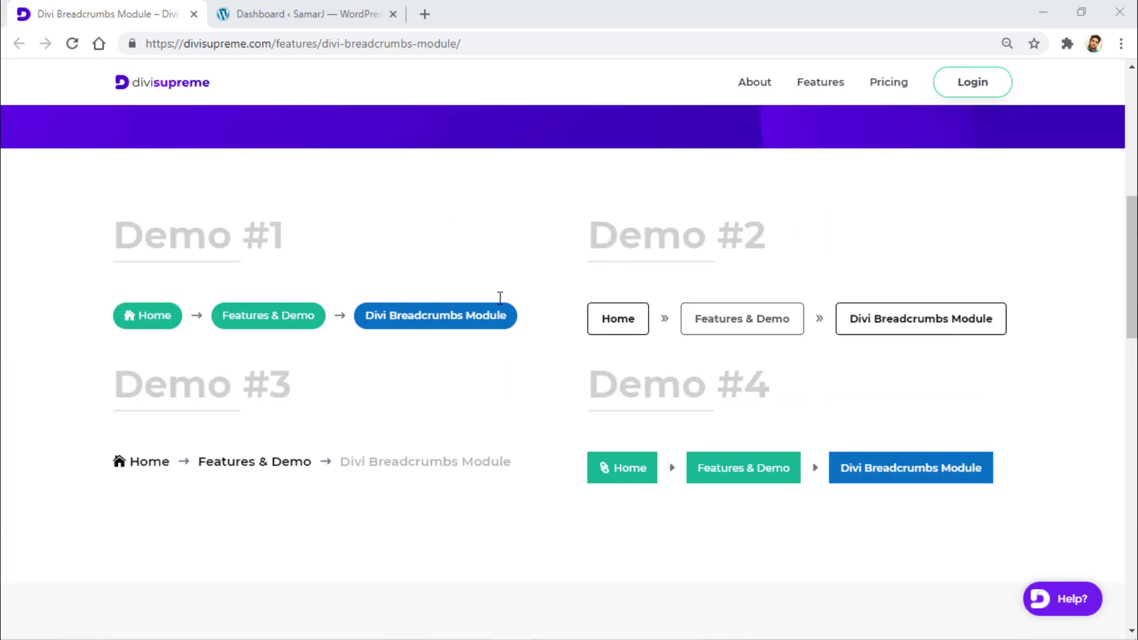
{"action": "scroll", "coordinate": [496, 293], "scroll_direction": "up", "scroll_amount": 1}
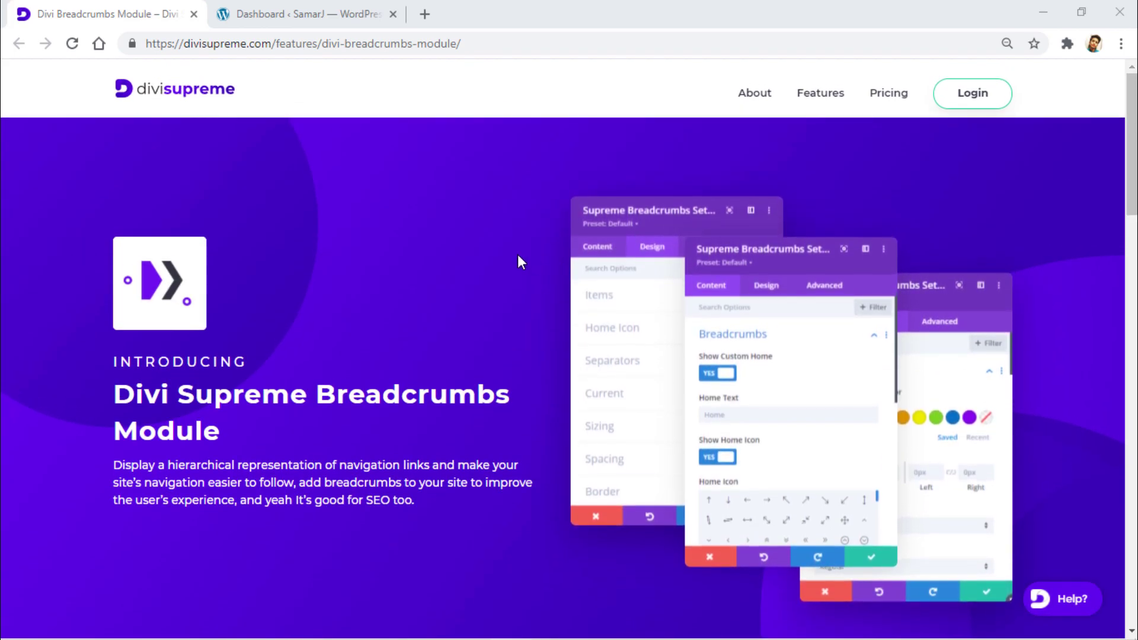
{"action": "key", "text": "ctrl+Tab"}
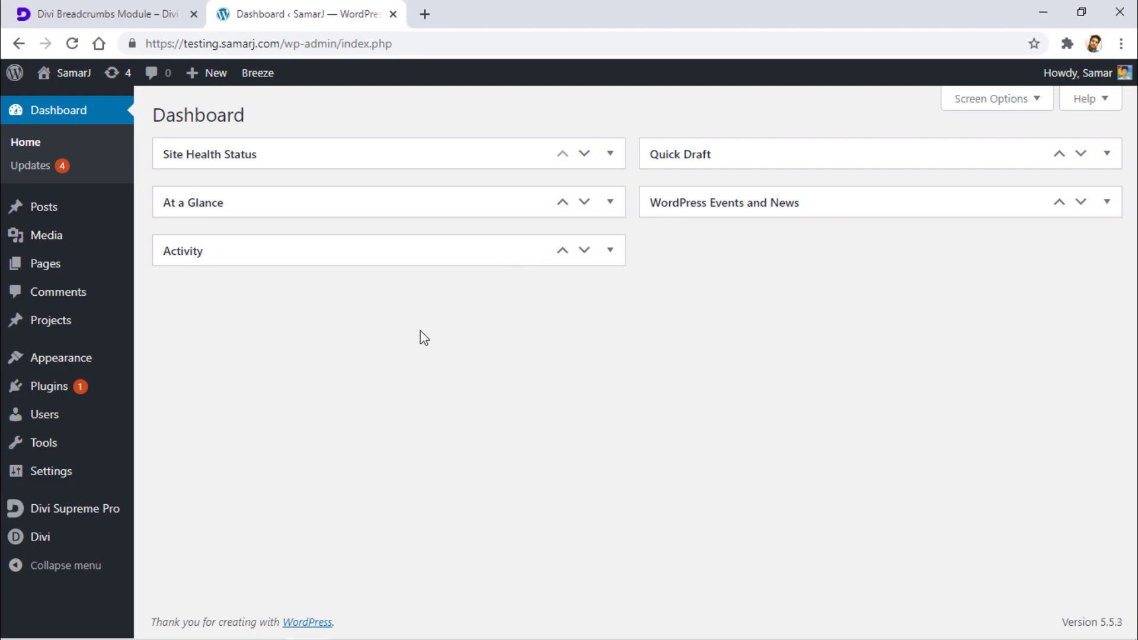
Create and publish a new page titled 'Modules'.
{"action": "mouse_move", "coordinate": [114, 267]}
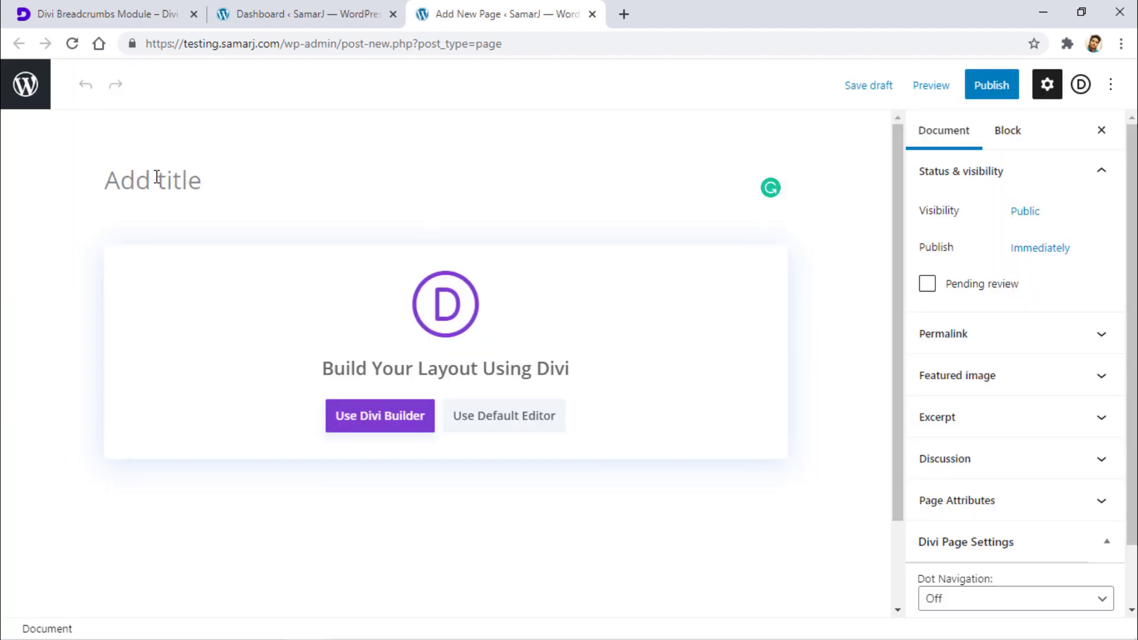
{"action": "type", "text": "Modules"}
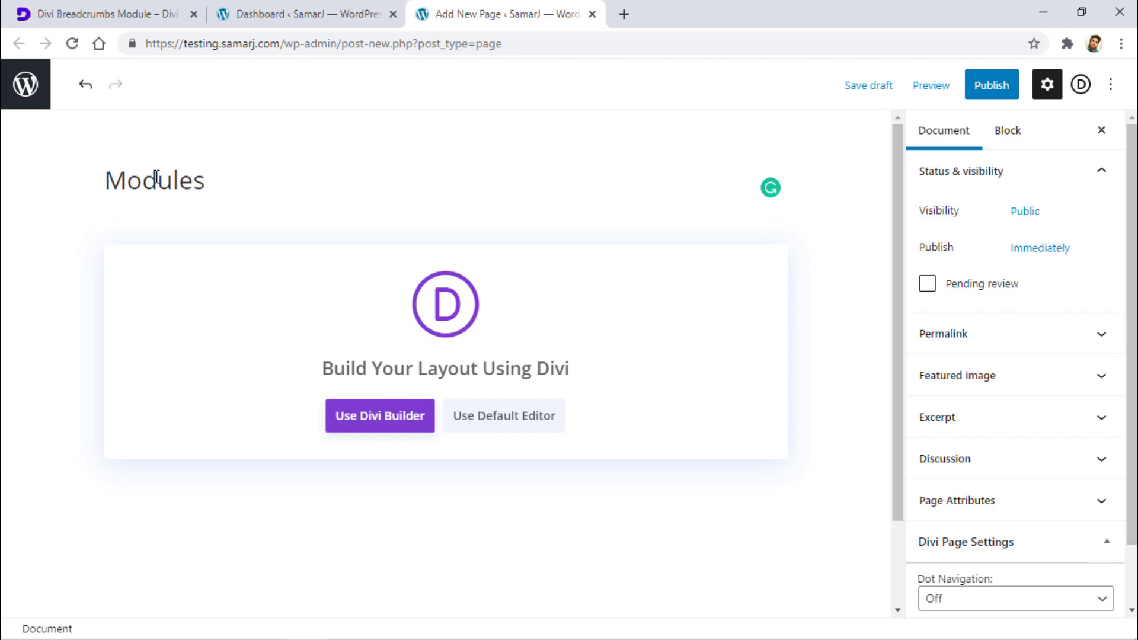
{"action": "left_click", "coordinate": [991, 85]}
{"action": "left_click", "coordinate": [969, 98]}
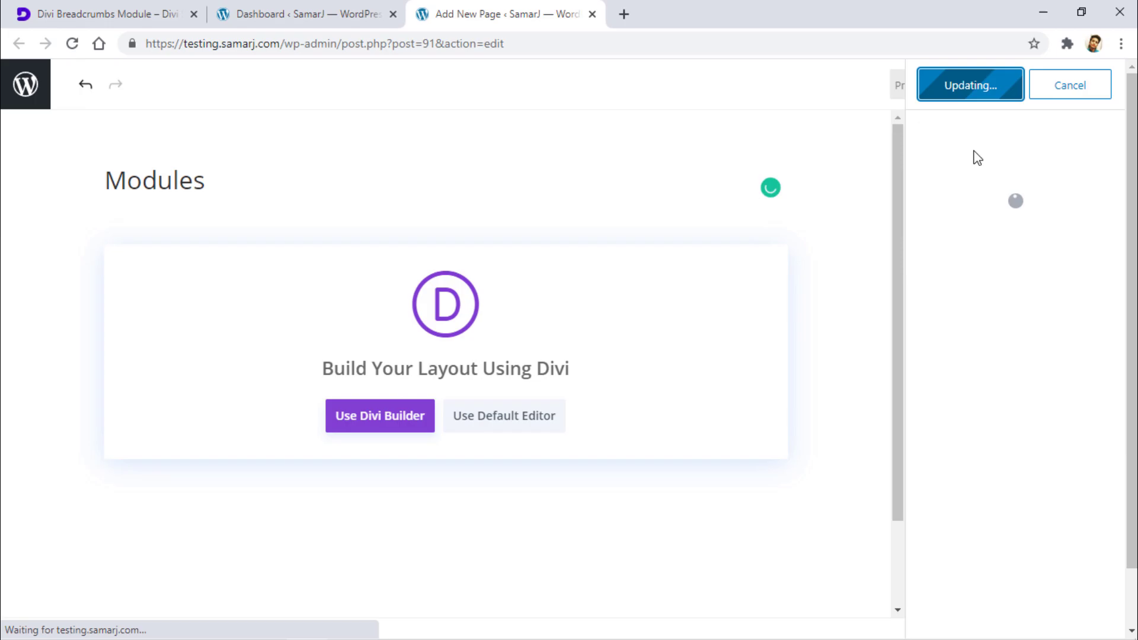
From the Dashboard, start another blank new page and close the extra tab.
{"action": "left_click", "coordinate": [299, 14]}
{"action": "mouse_move", "coordinate": [12, 267]}
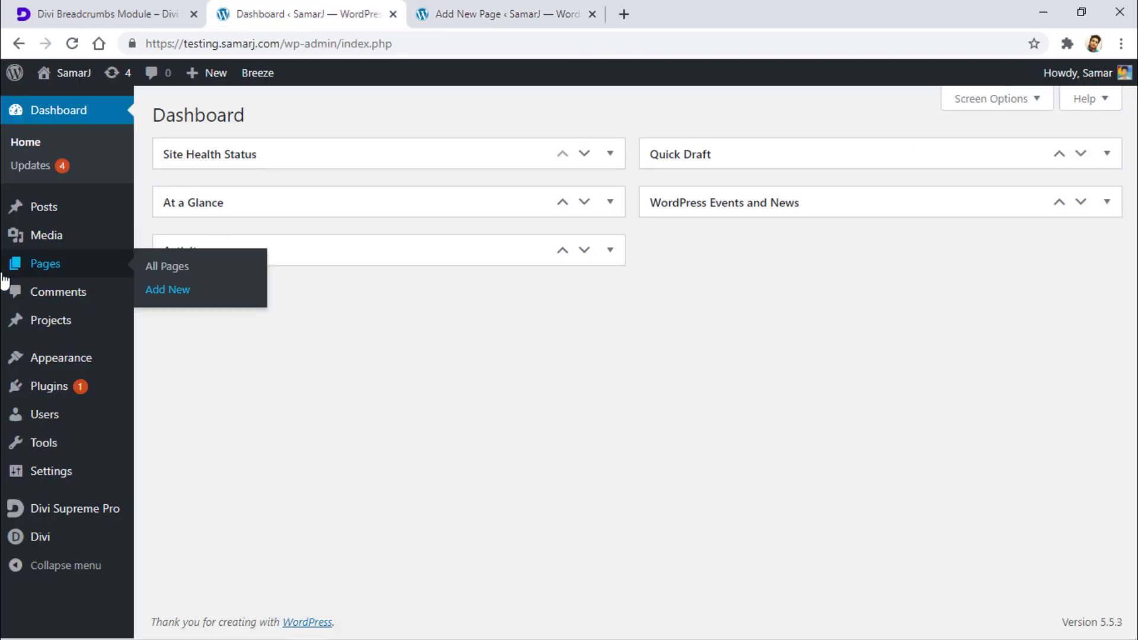
{"action": "left_click", "coordinate": [189, 291]}
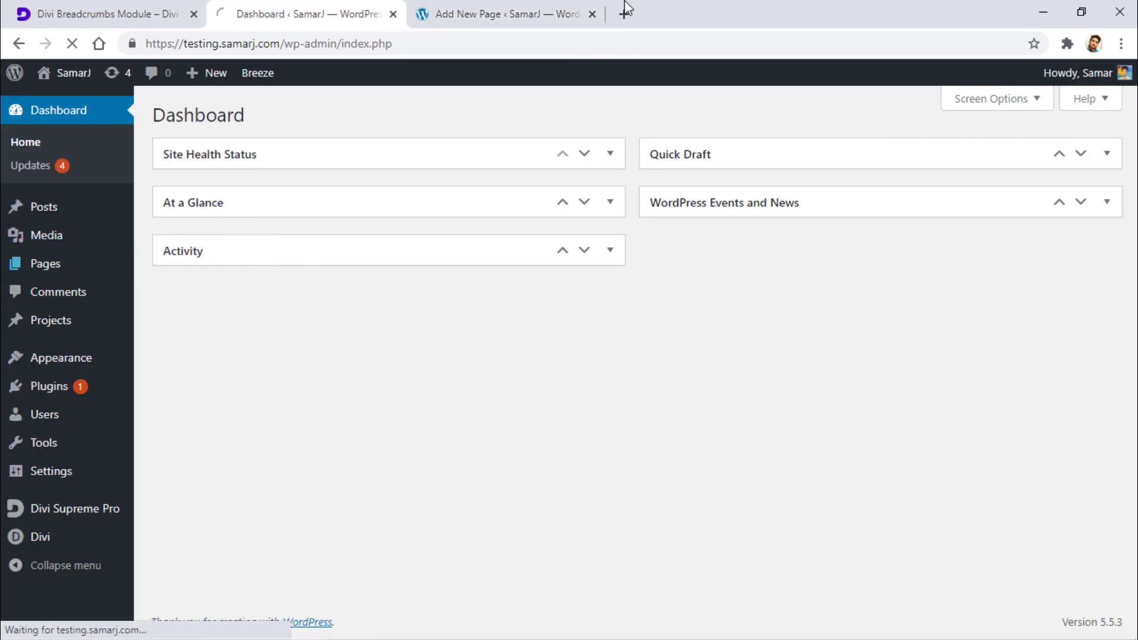
{"action": "left_click", "coordinate": [587, 16]}
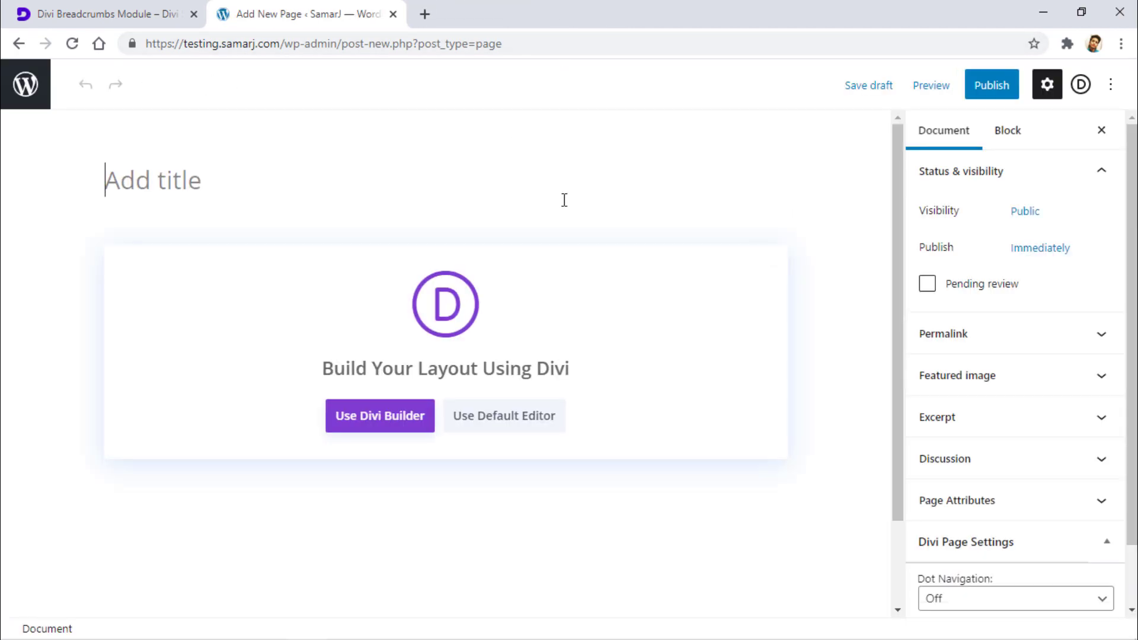
Title the page 'Divi Breadcrumbs Module', set Modules as its parent page, and publish it.
{"action": "left_click", "coordinate": [152, 191]}
{"action": "type", "text": "D"}
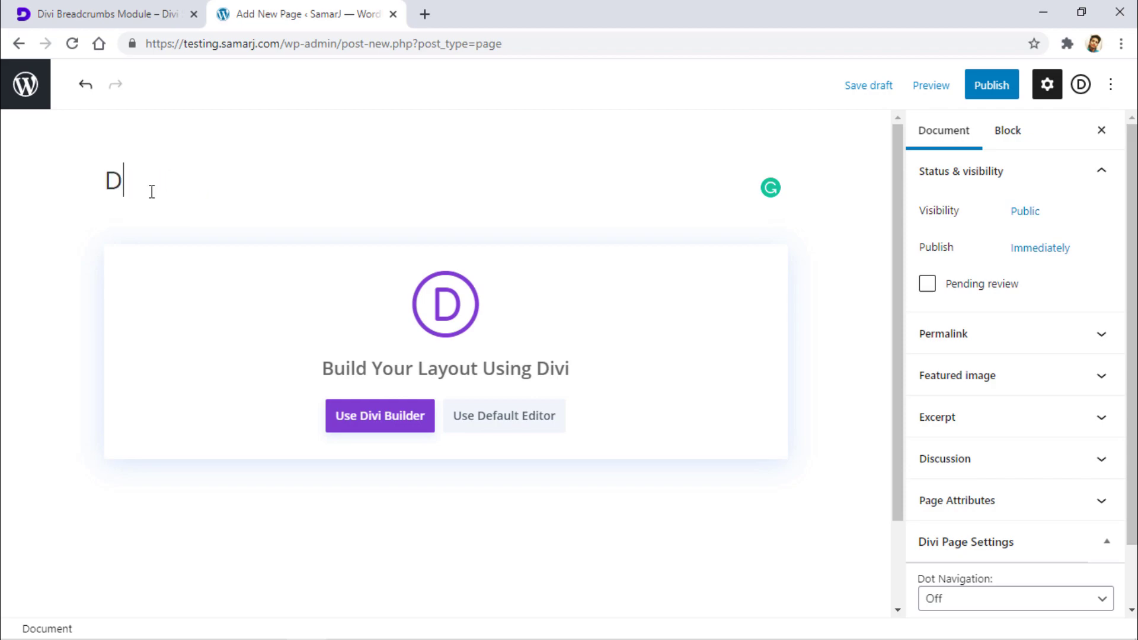
{"action": "type", "text": "ivi Breadcrumbs Module"}
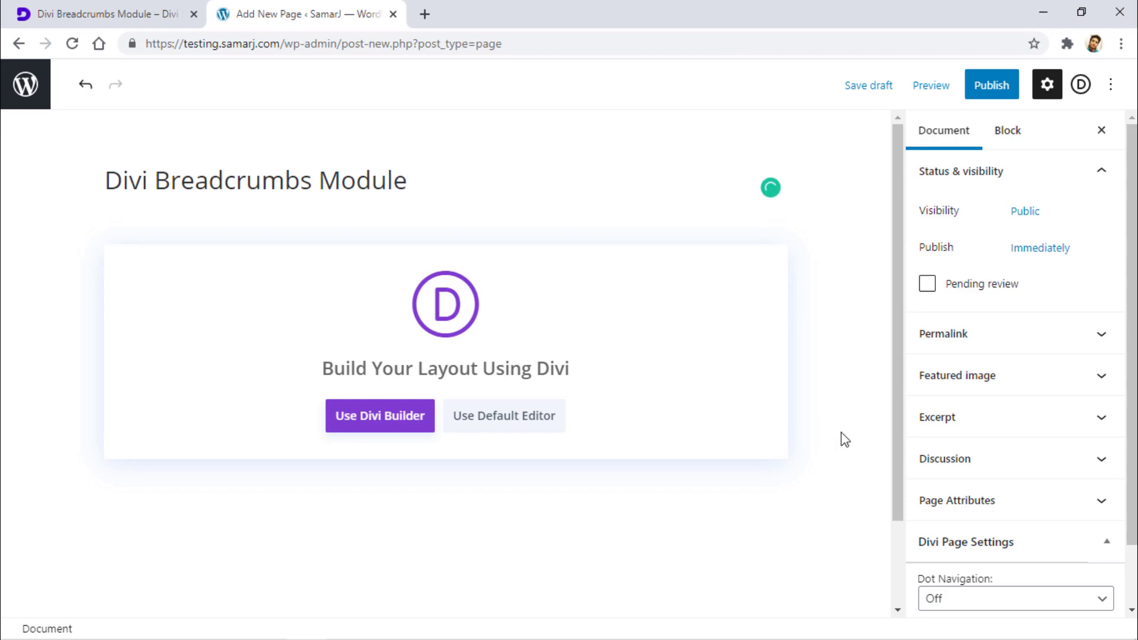
{"action": "scroll", "coordinate": [944, 427], "scroll_direction": "down", "scroll_amount": 1}
{"action": "left_click", "coordinate": [948, 428]}
{"action": "scroll", "coordinate": [1008, 451], "scroll_direction": "down", "scroll_amount": 2}
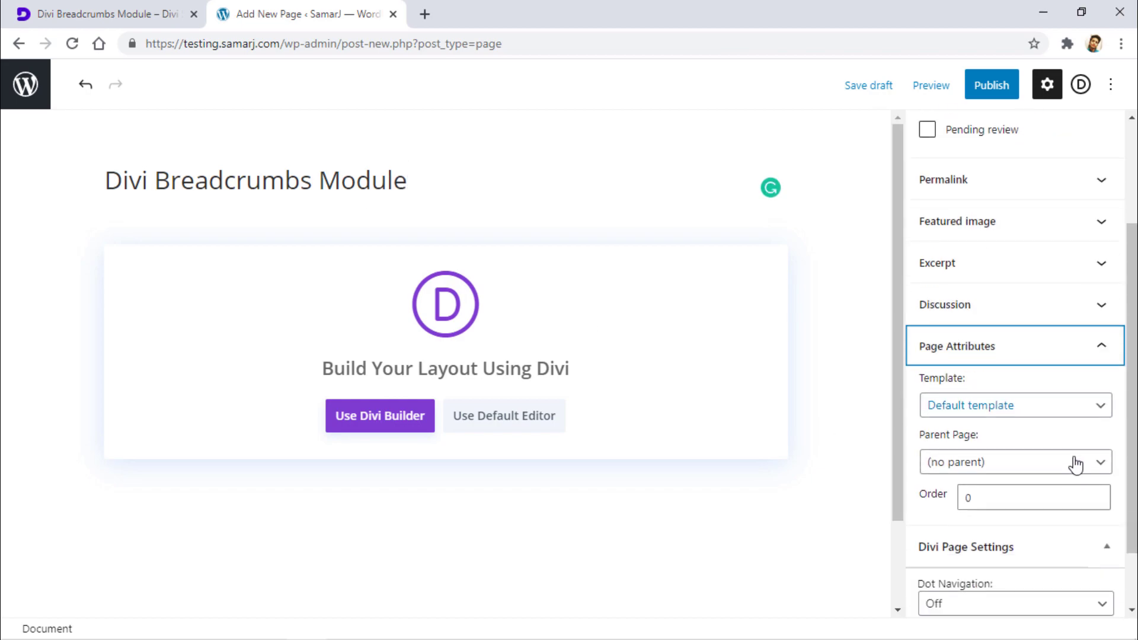
{"action": "scroll", "coordinate": [961, 389], "scroll_direction": "down", "scroll_amount": 2}
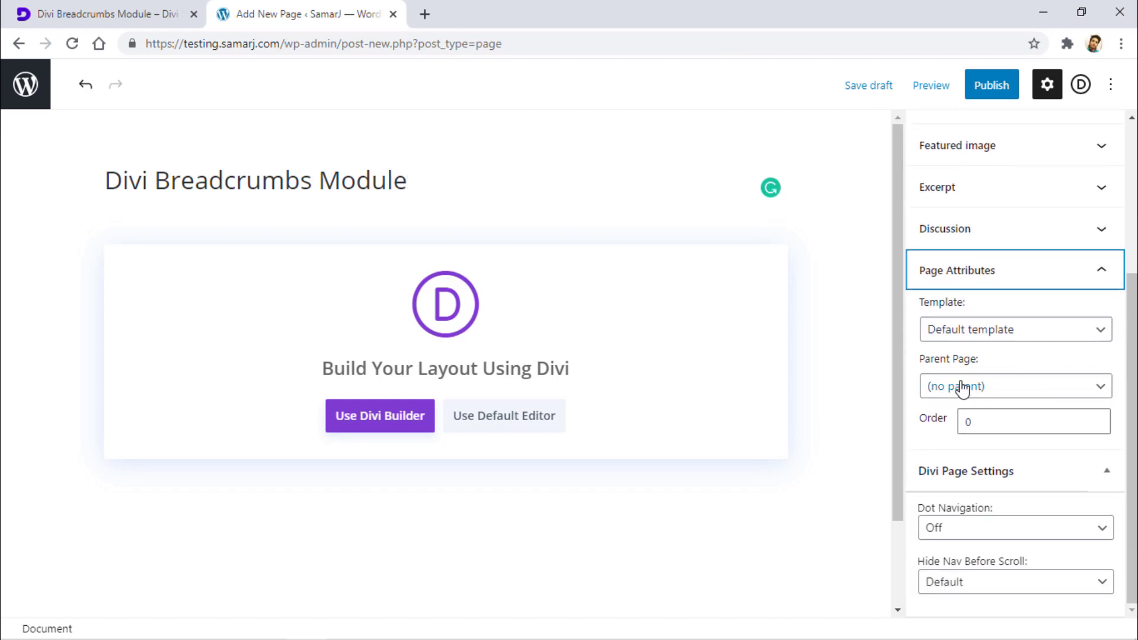
{"action": "left_click", "coordinate": [961, 388]}
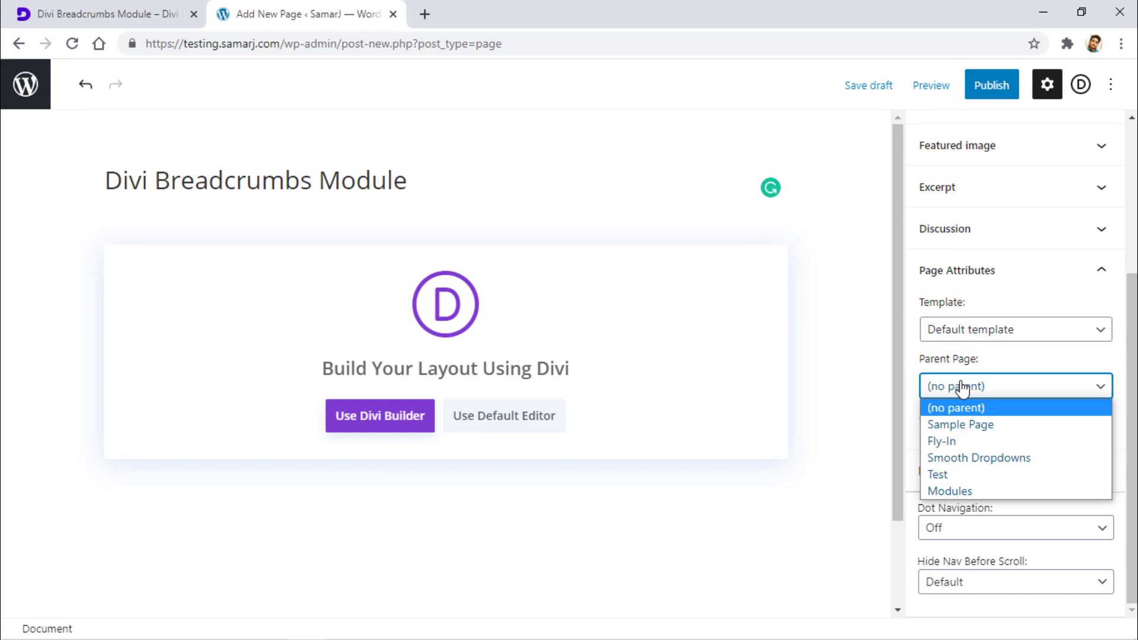
{"action": "left_click", "coordinate": [958, 490]}
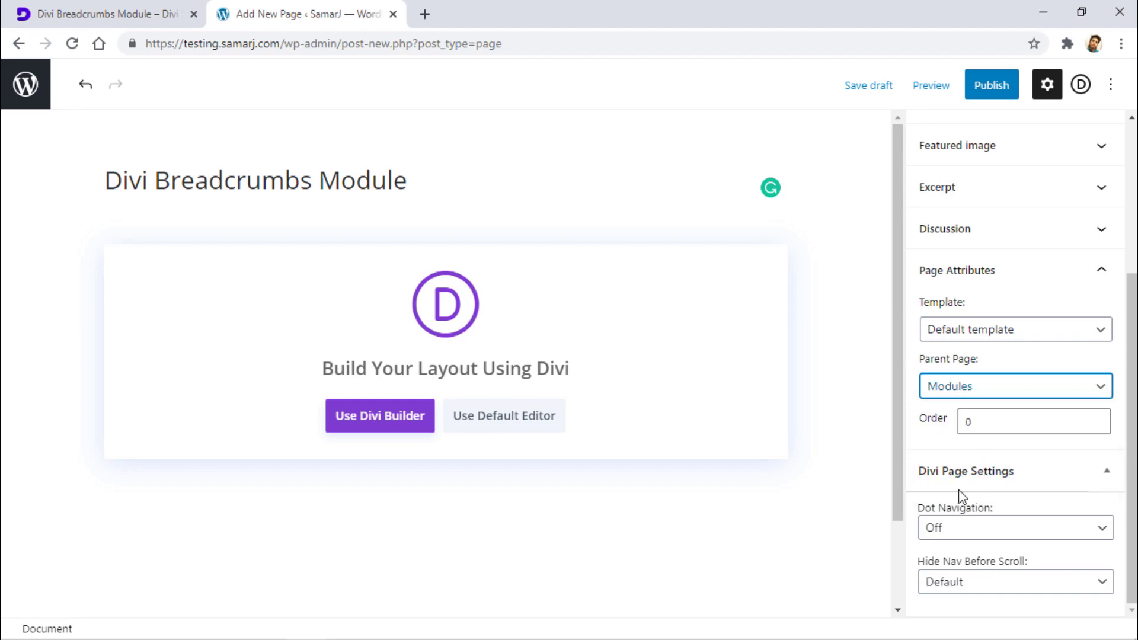
{"action": "left_click", "coordinate": [991, 86]}
{"action": "left_click", "coordinate": [988, 89]}
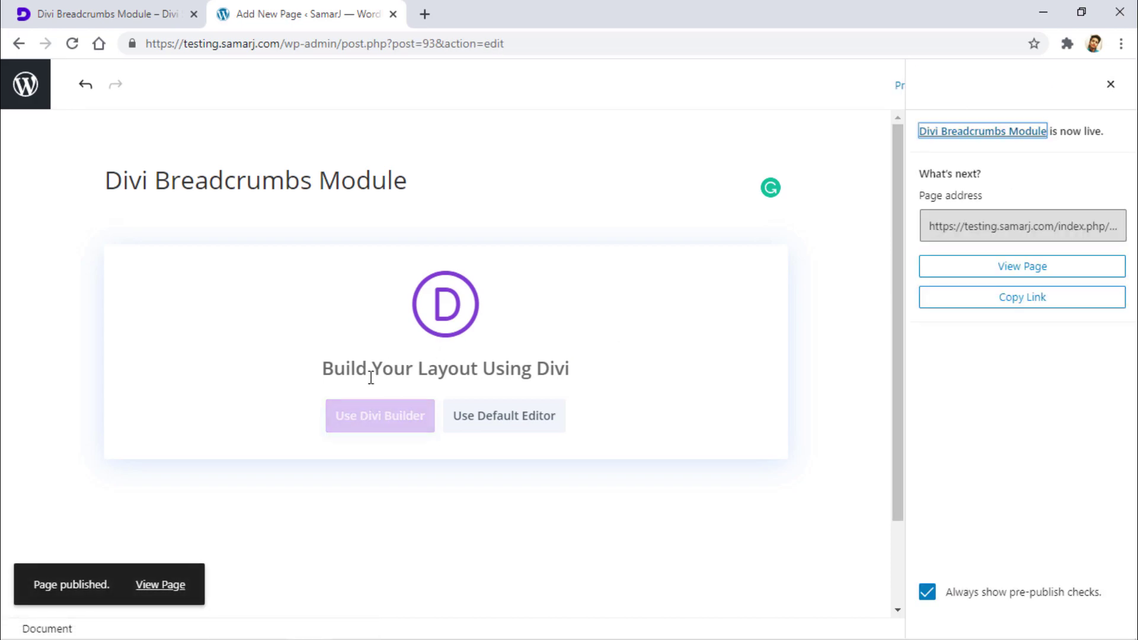
Open the page in Divi Builder and apply the Home Organizer premade layout.
{"action": "left_click", "coordinate": [366, 411]}
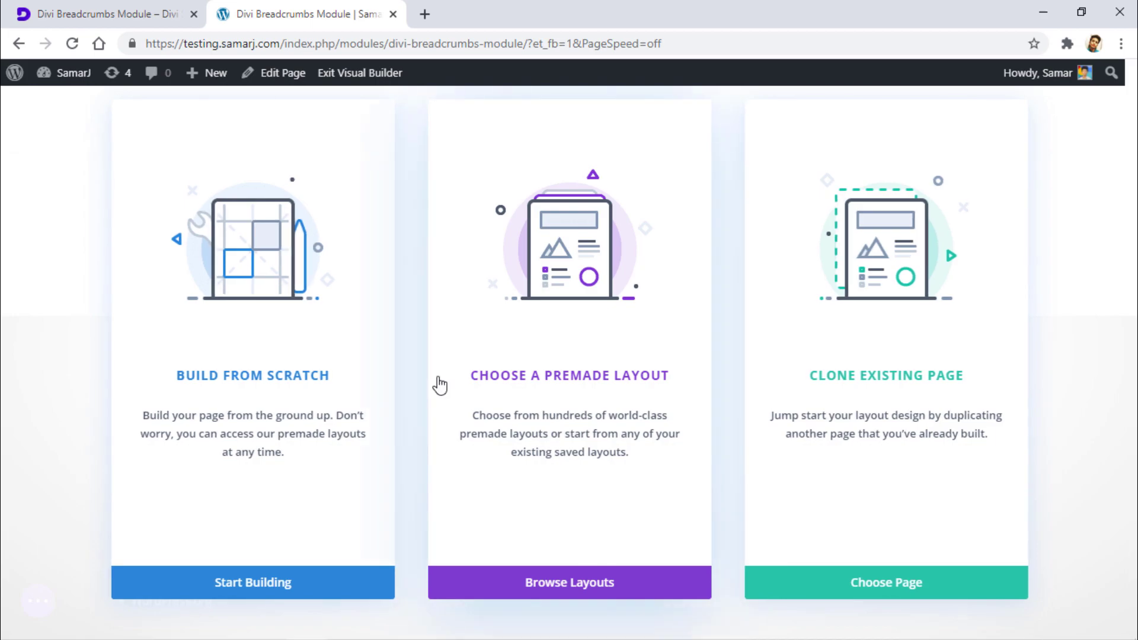
{"action": "left_click", "coordinate": [473, 364]}
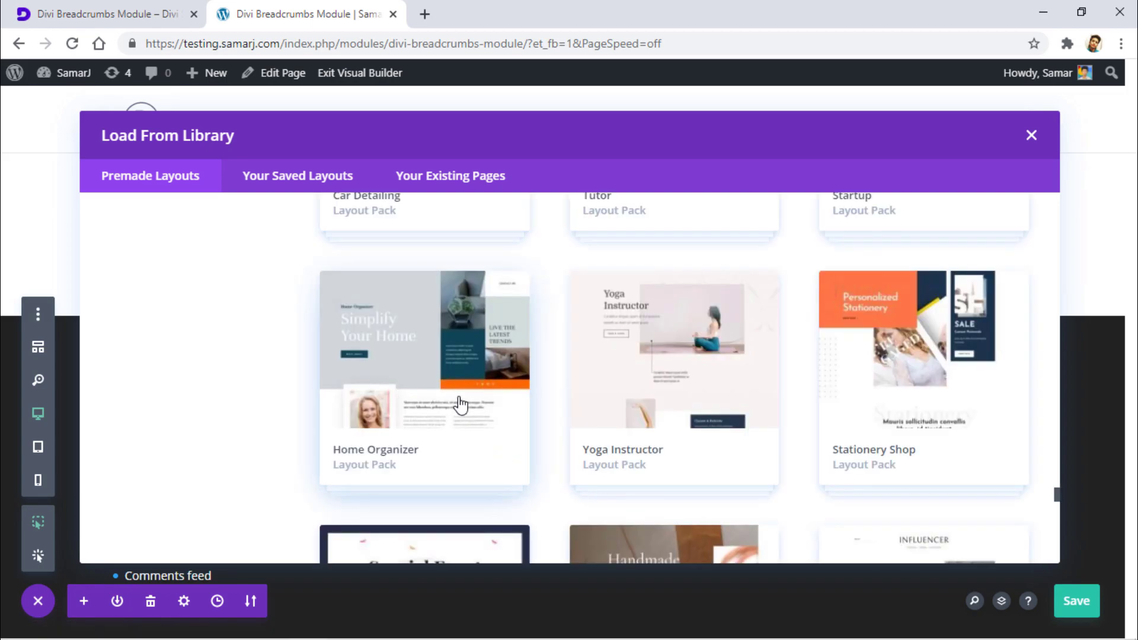
{"action": "left_click", "coordinate": [461, 405]}
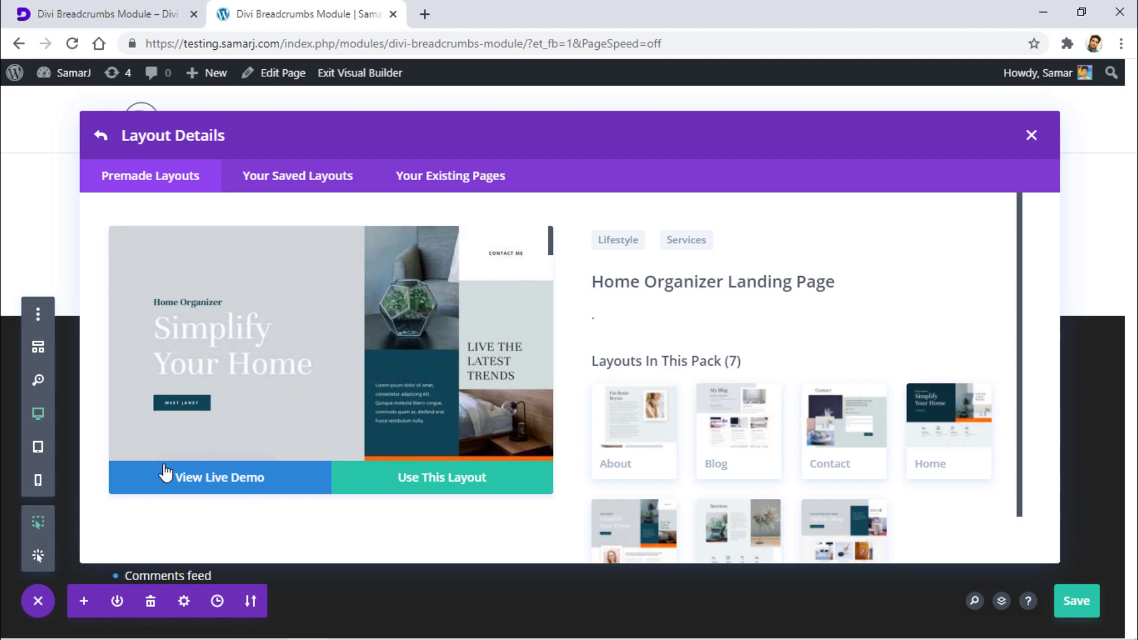
{"action": "left_click", "coordinate": [417, 480]}
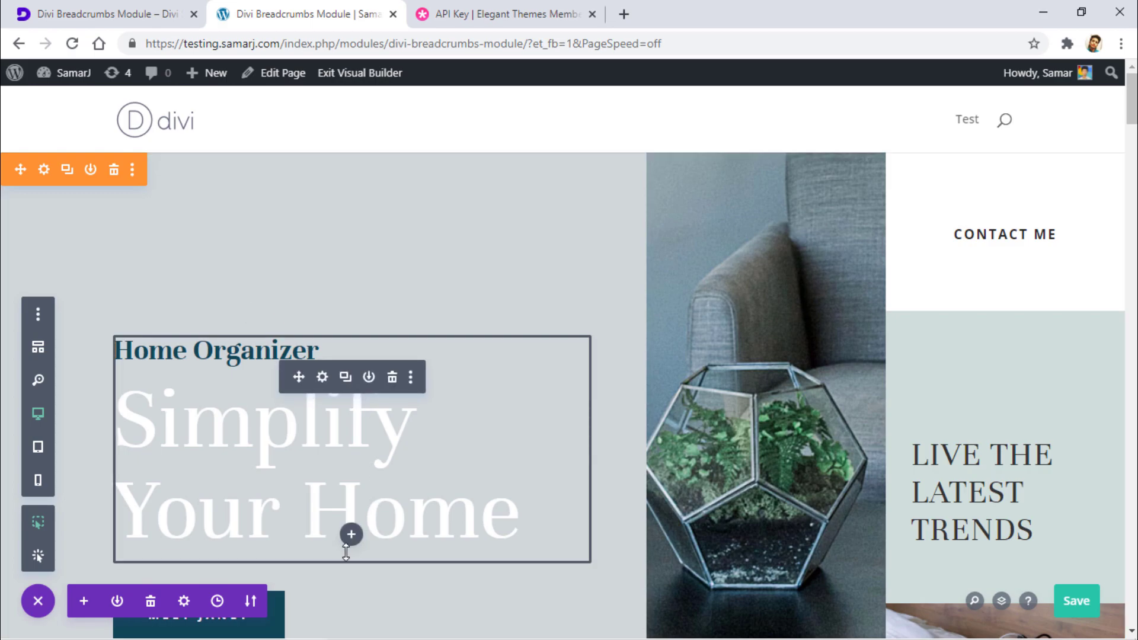
Insert a Supreme Breadcrumbs module, found by searching 'bread', and drag it above the Home Organizer heading.
{"action": "left_click", "coordinate": [350, 535]}
{"action": "type", "text": "brea"}
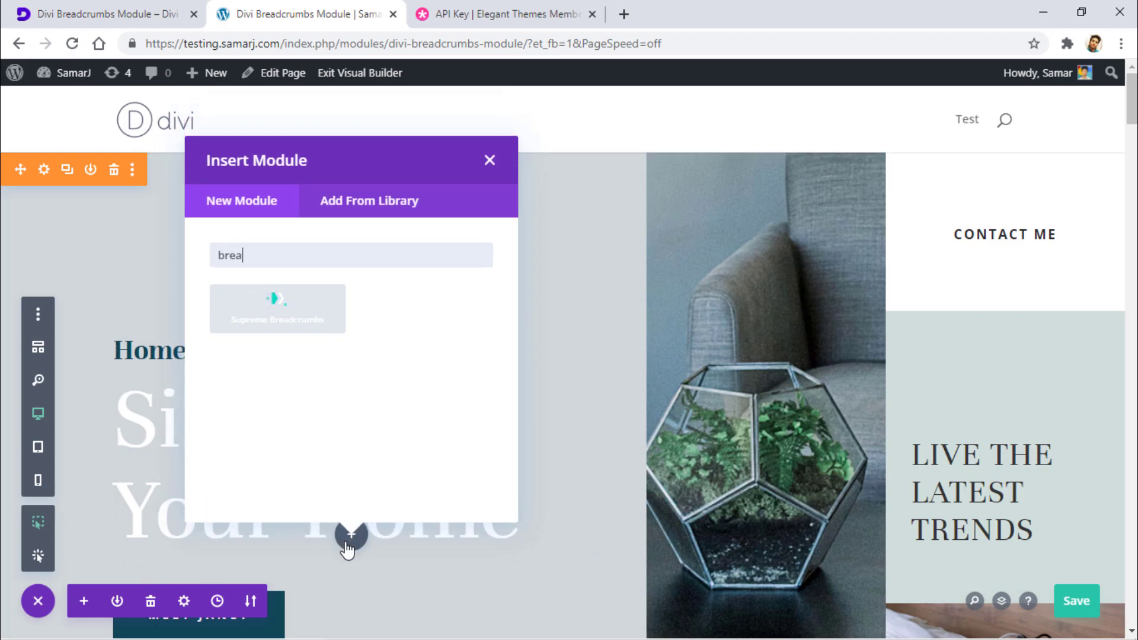
{"action": "type", "text": "d"}
{"action": "left_click", "coordinate": [287, 394]}
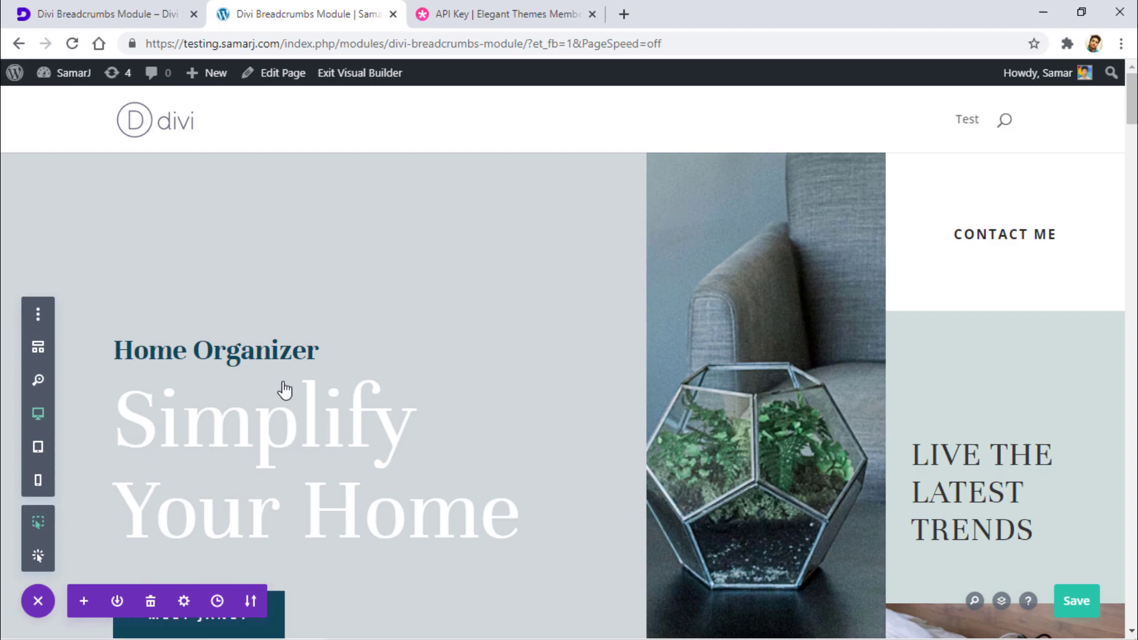
{"action": "scroll", "coordinate": [991, 545], "scroll_direction": "down", "scroll_amount": 2}
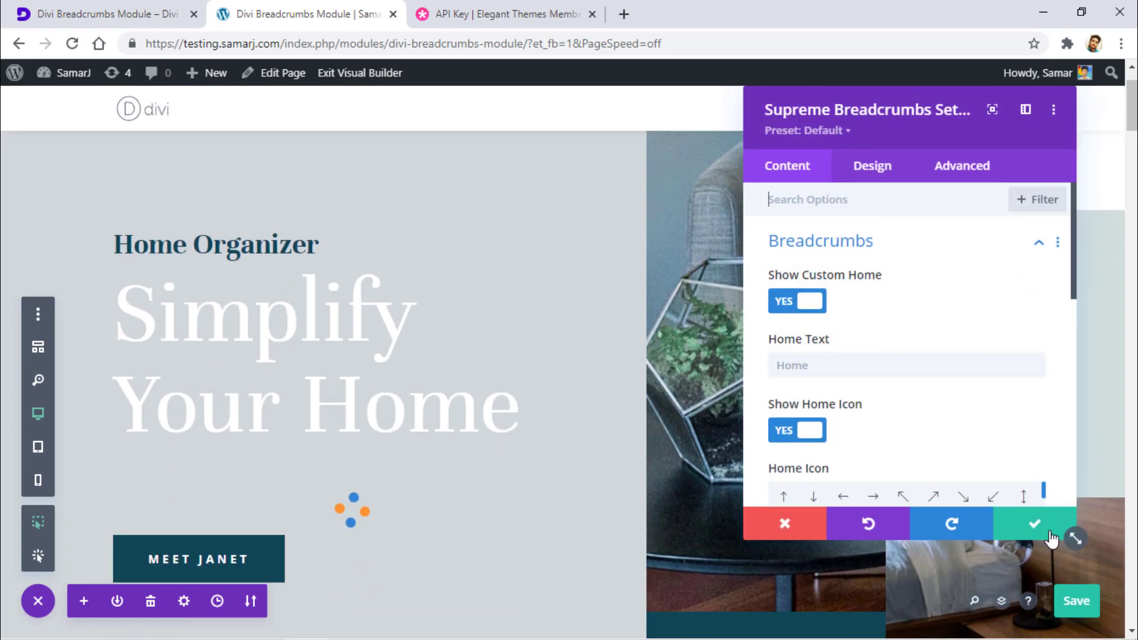
{"action": "key", "text": "Escape"}
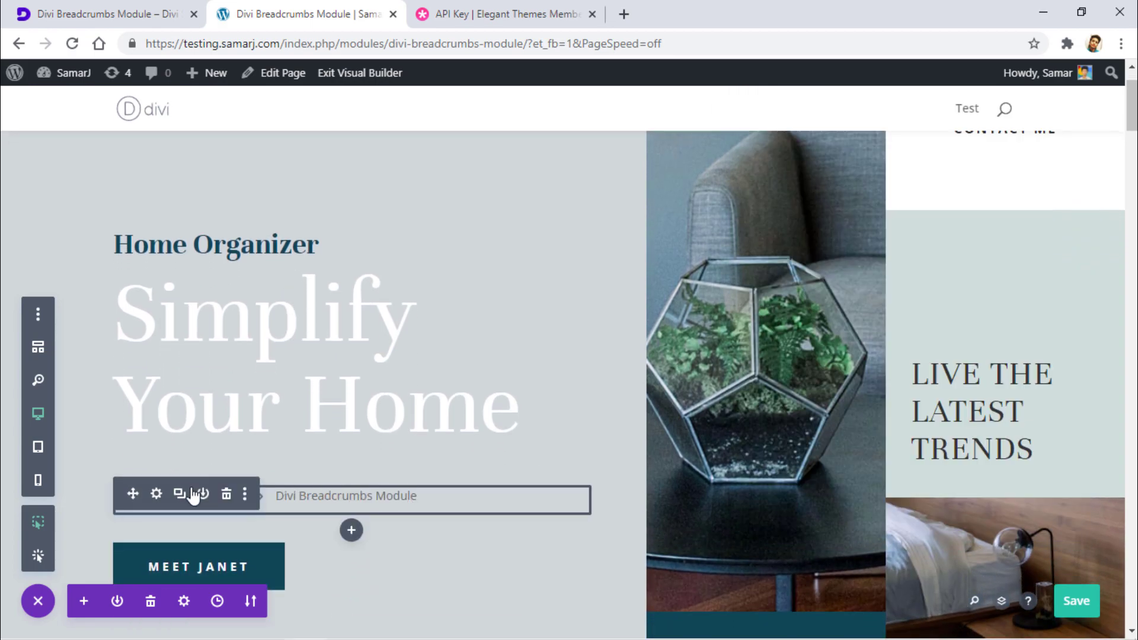
{"action": "left_click_drag", "start_coordinate": [180, 496], "coordinate": [205, 251]}
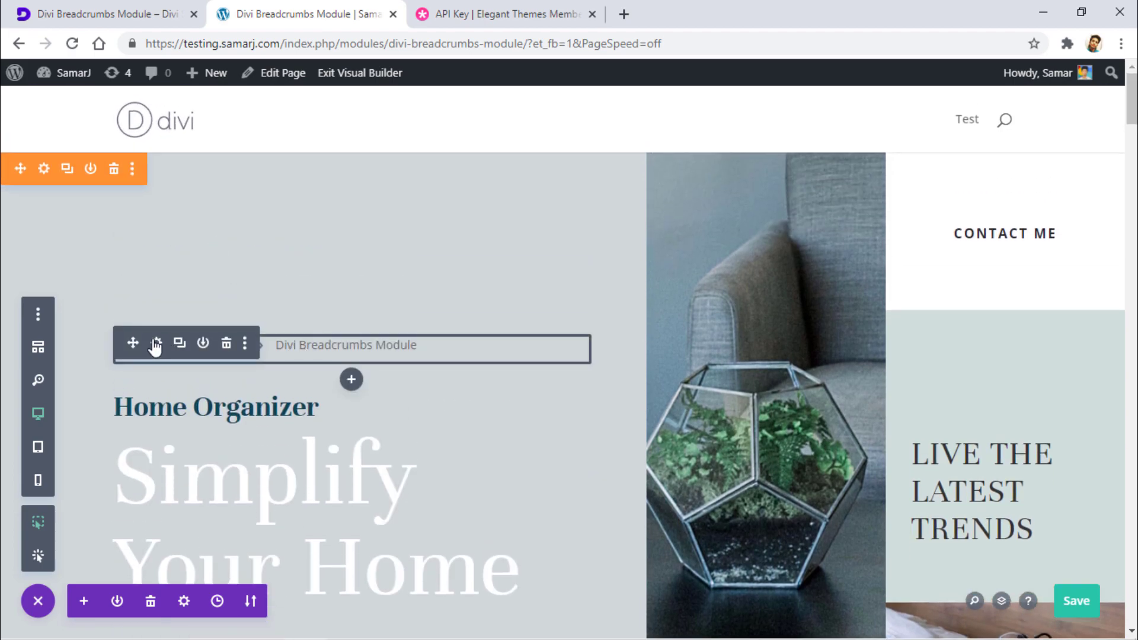
In the breadcrumbs settings, toggle Show Custom Home off and on, then review the Home and Separator icon grids.
{"action": "left_click", "coordinate": [156, 342]}
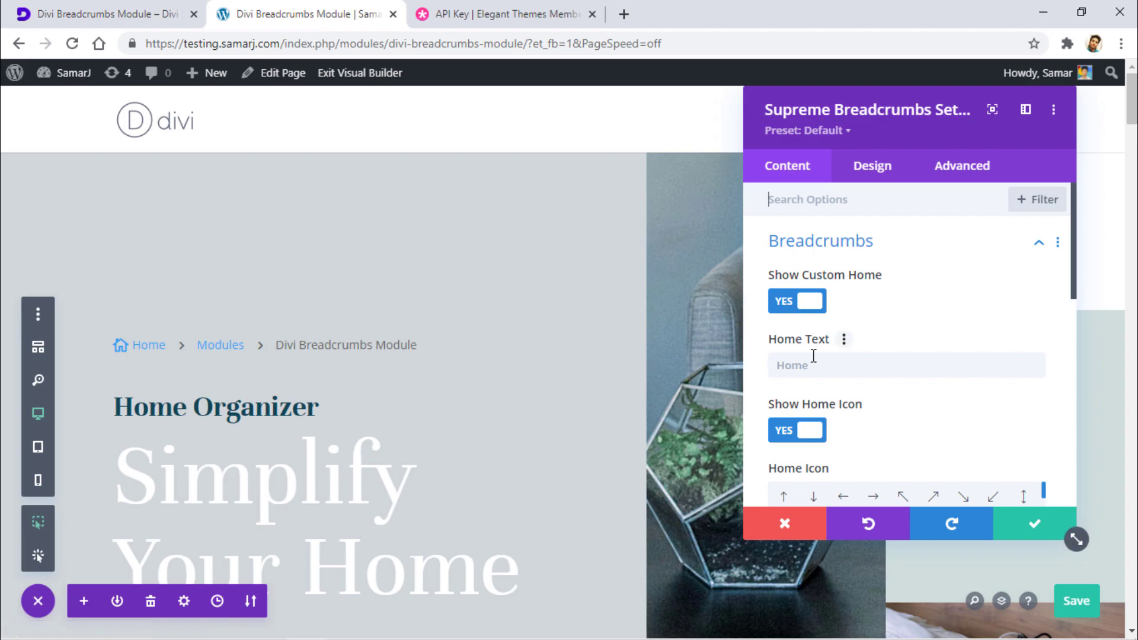
{"action": "left_click", "coordinate": [807, 308]}
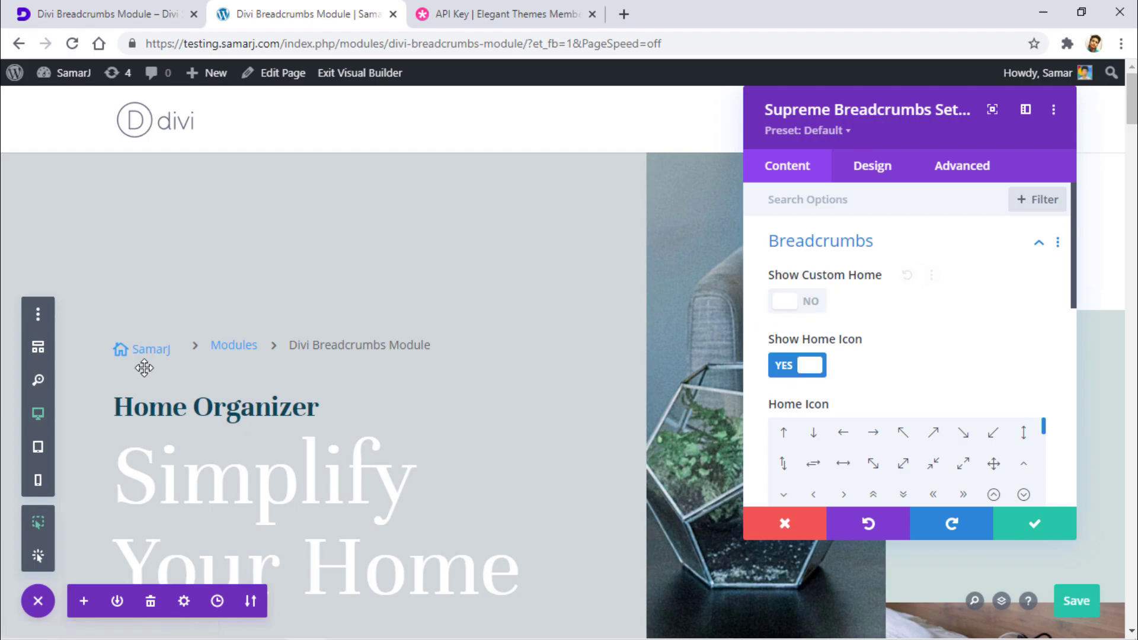
{"action": "left_click", "coordinate": [815, 308]}
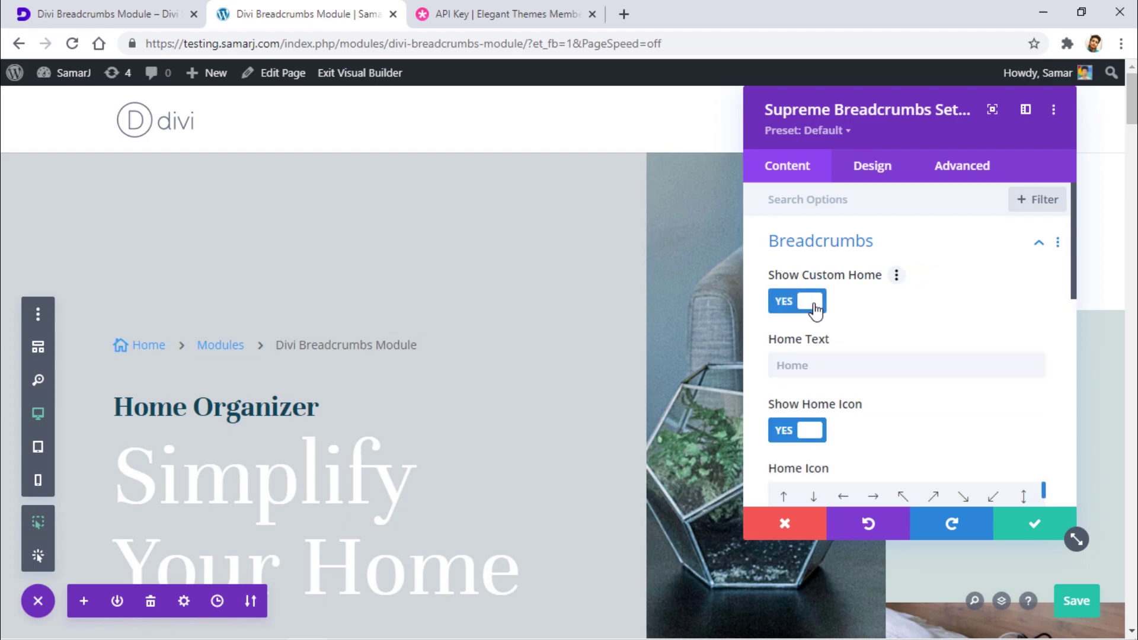
{"action": "scroll", "coordinate": [810, 362], "scroll_direction": "down", "scroll_amount": 2}
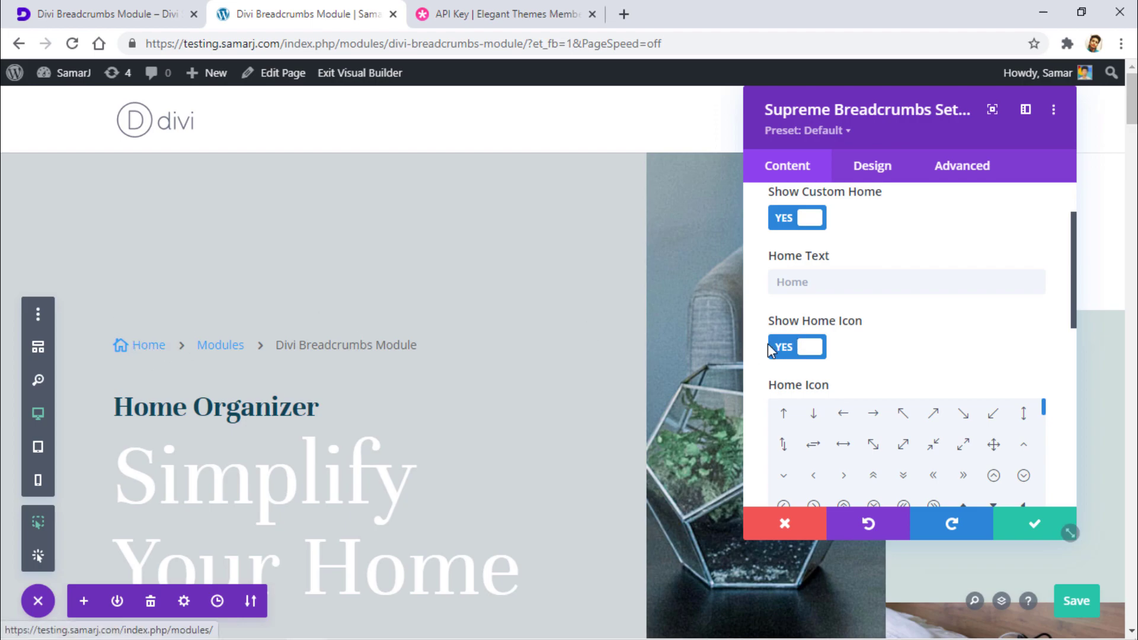
{"action": "scroll", "coordinate": [889, 349], "scroll_direction": "down", "scroll_amount": 1}
{"action": "scroll", "coordinate": [889, 353], "scroll_direction": "down", "scroll_amount": 5}
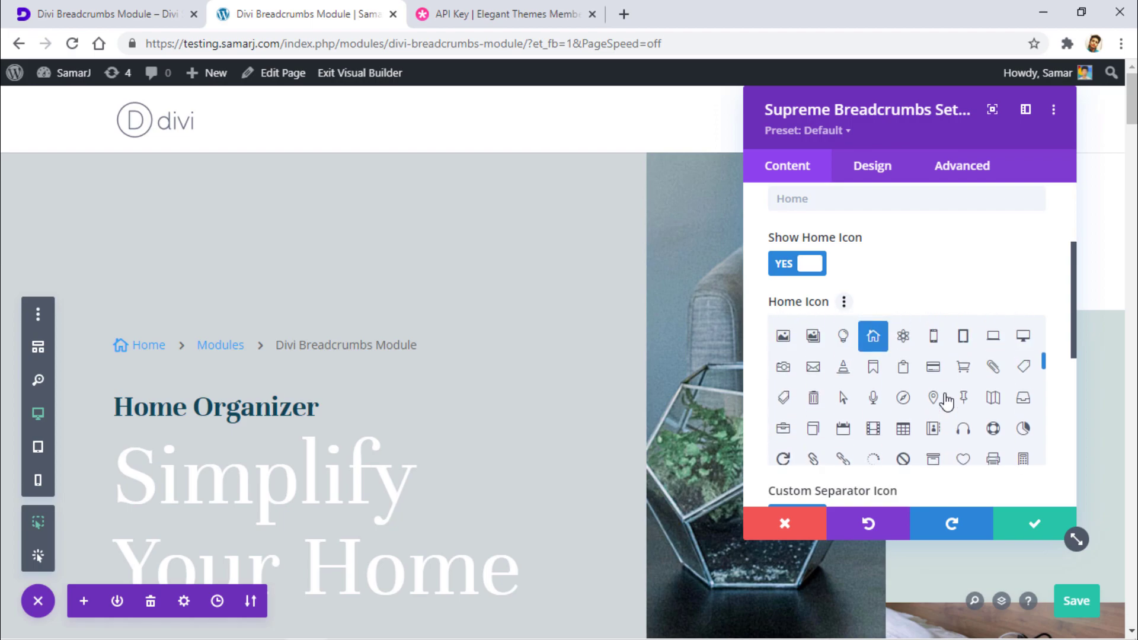
{"action": "scroll", "coordinate": [889, 287], "scroll_direction": "down", "scroll_amount": 5}
{"action": "scroll", "coordinate": [860, 237], "scroll_direction": "up", "scroll_amount": 2}
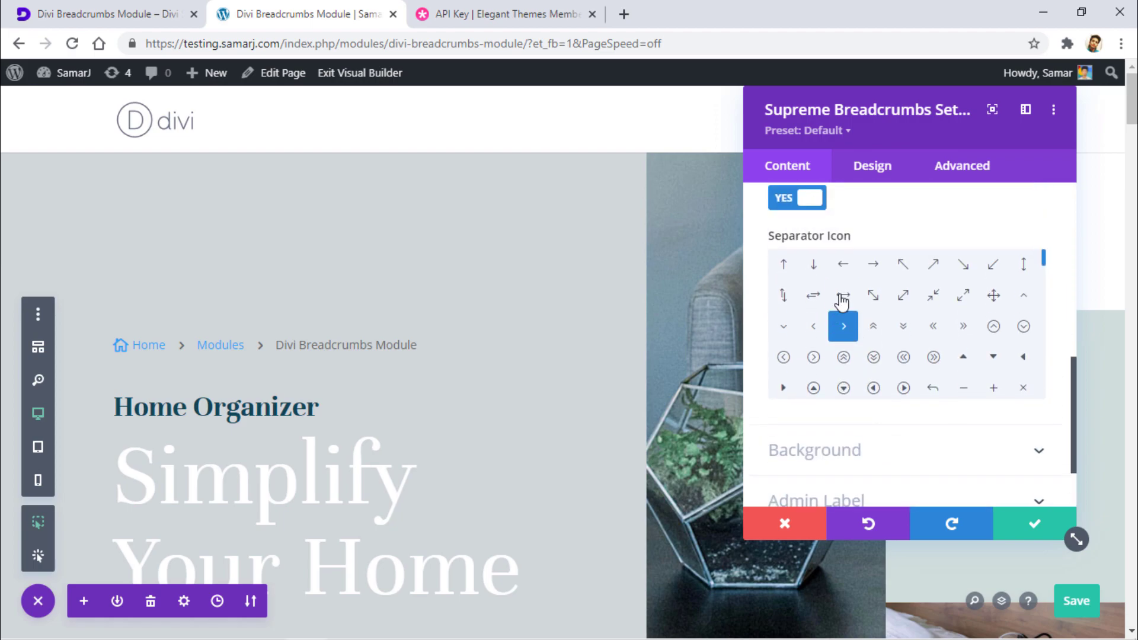
{"action": "scroll", "coordinate": [853, 237], "scroll_direction": "up", "scroll_amount": 1}
{"action": "scroll", "coordinate": [897, 379], "scroll_direction": "down", "scroll_amount": 5}
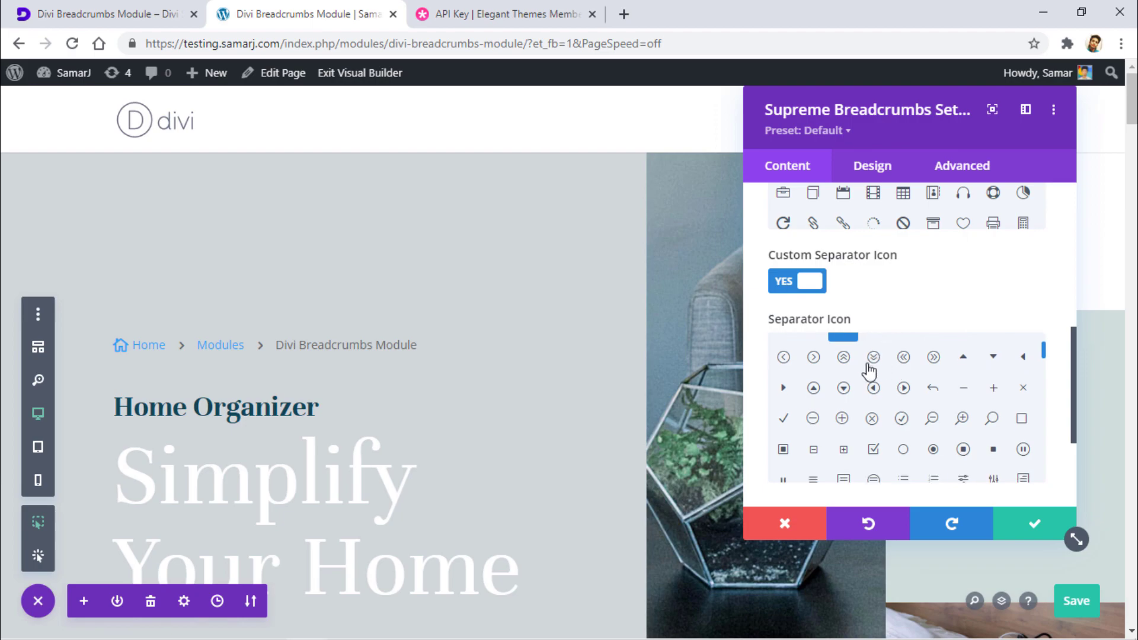
{"action": "scroll", "coordinate": [856, 373], "scroll_direction": "up", "scroll_amount": 1}
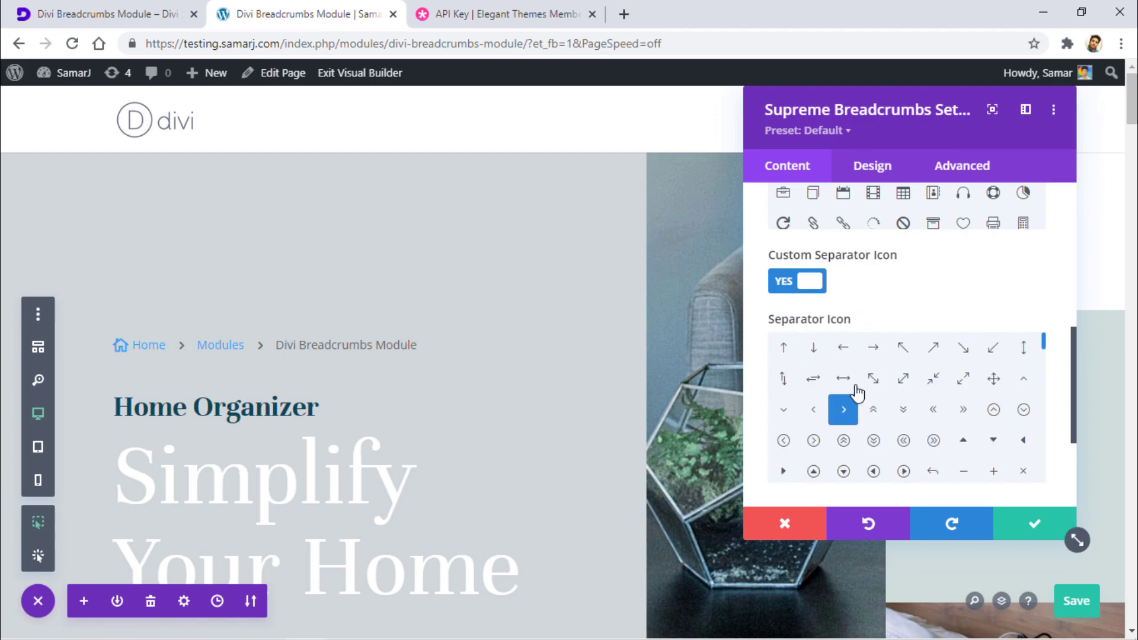
Keep the breadcrumb alignment left after trying center and right.
{"action": "left_click", "coordinate": [870, 163]}
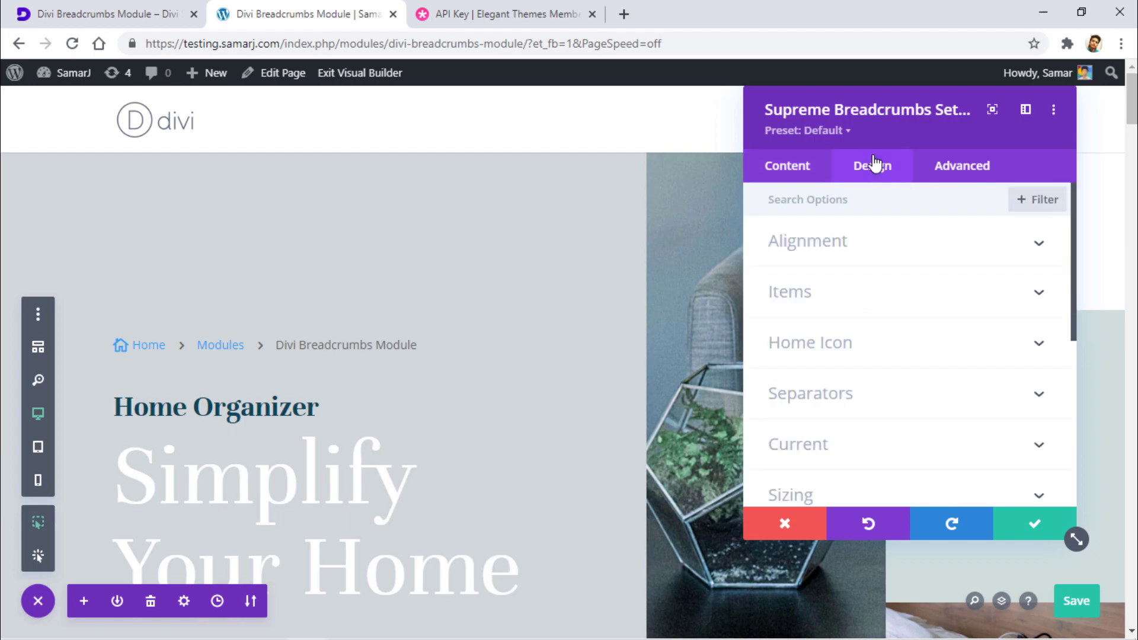
{"action": "left_click", "coordinate": [844, 257]}
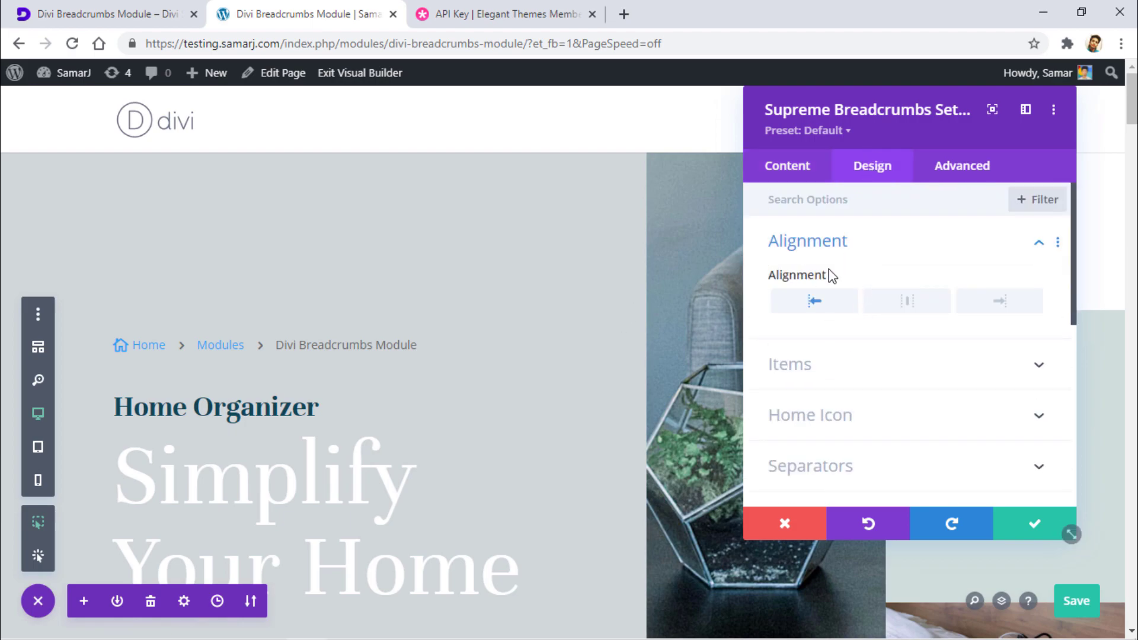
{"action": "left_click", "coordinate": [919, 311]}
{"action": "left_click", "coordinate": [988, 303]}
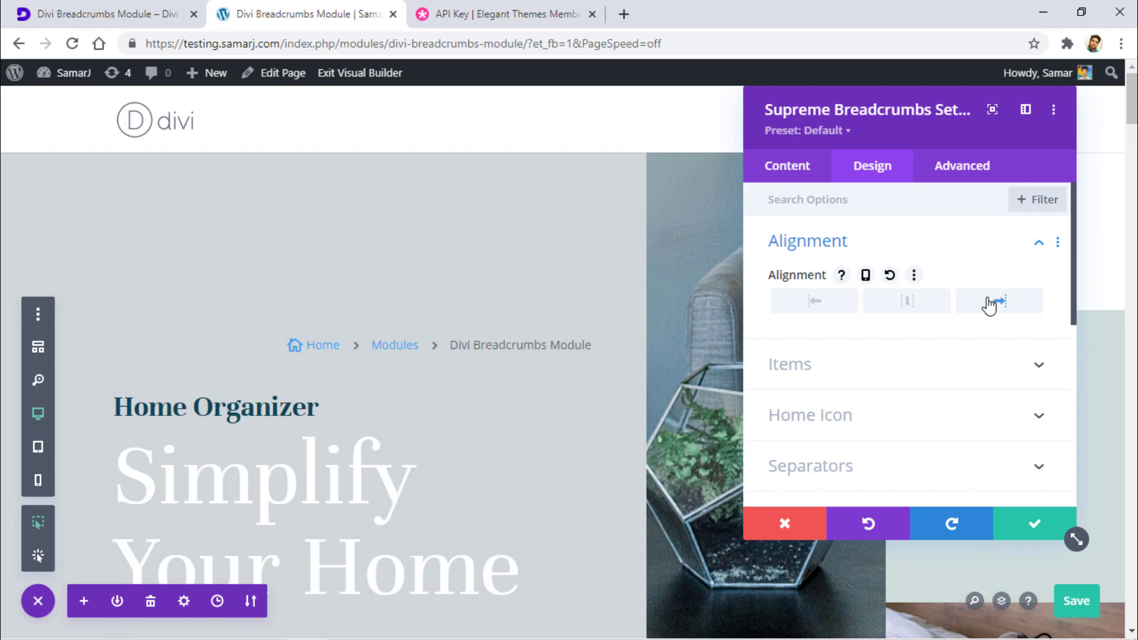
{"action": "left_click", "coordinate": [909, 303]}
{"action": "left_click", "coordinate": [809, 304]}
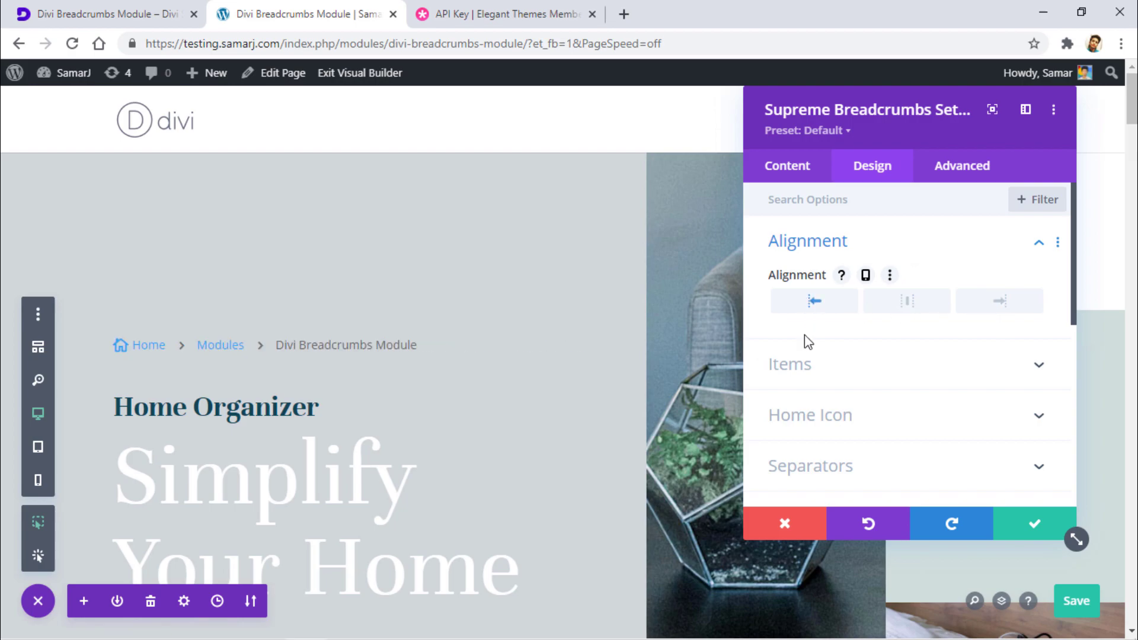
Set the breadcrumb items' background colour to transparent.
{"action": "left_click", "coordinate": [804, 364]}
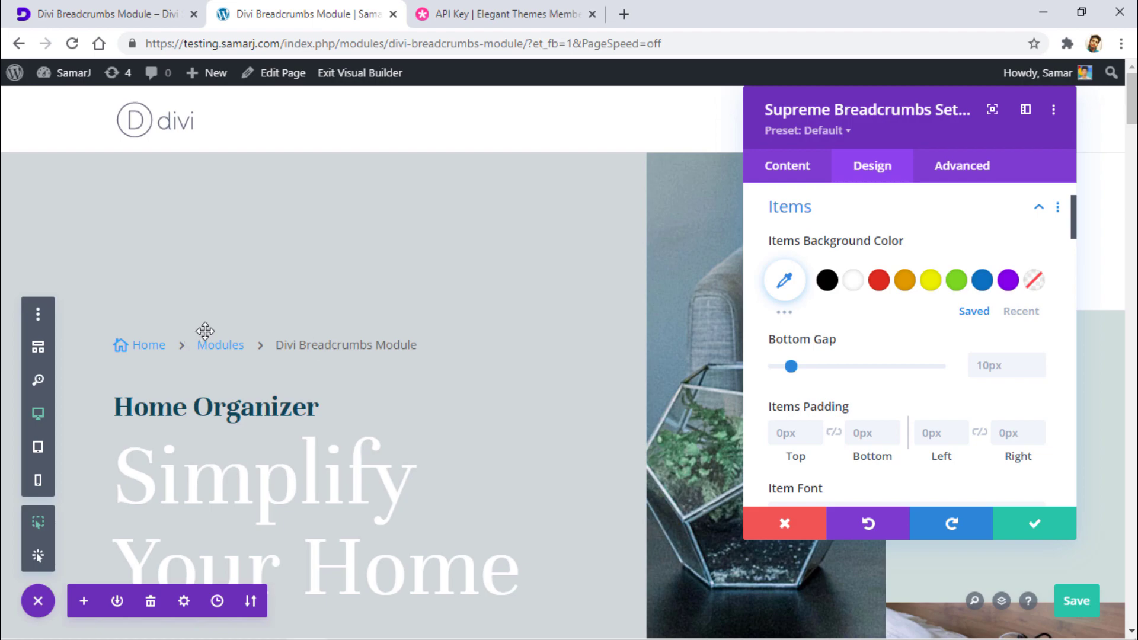
{"action": "left_click", "coordinate": [879, 279]}
{"action": "left_click", "coordinate": [910, 285]}
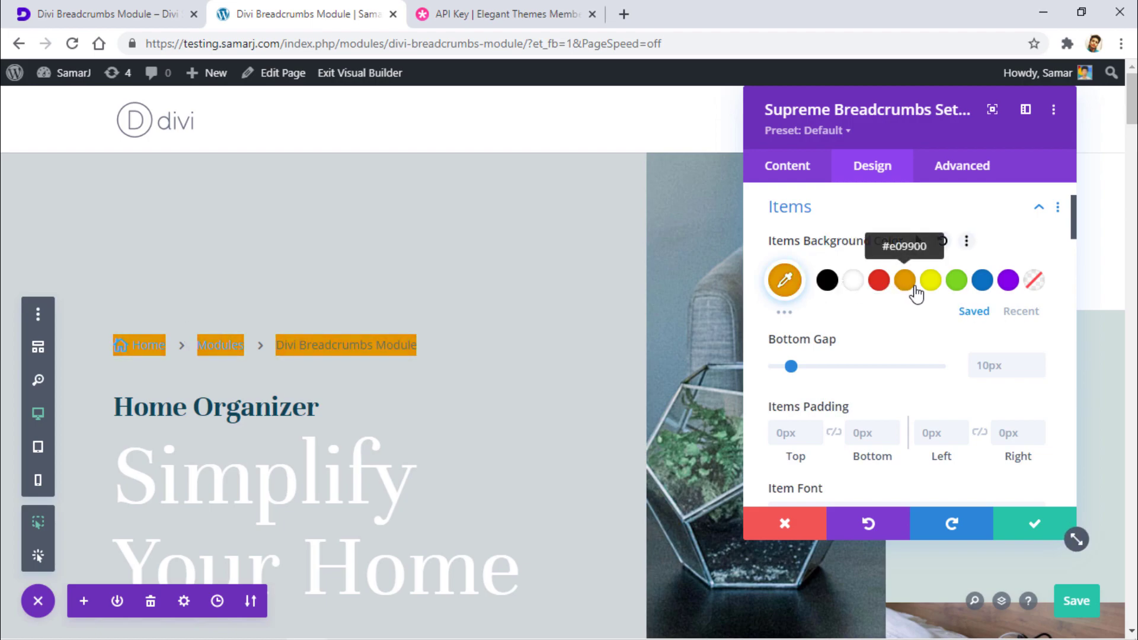
{"action": "left_click", "coordinate": [853, 281]}
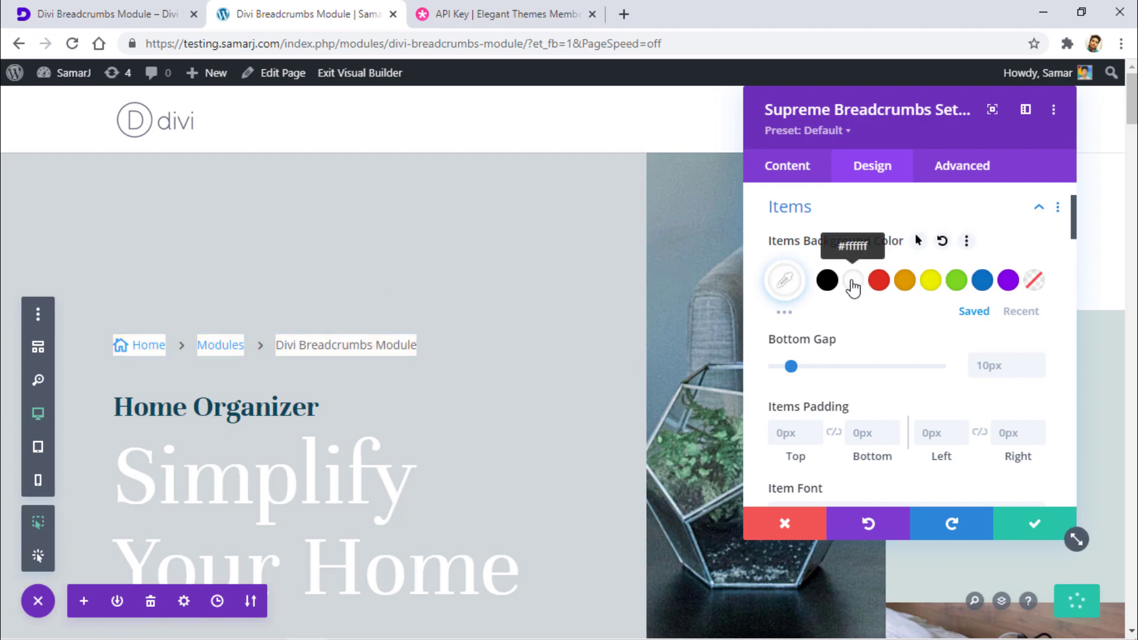
{"action": "left_click", "coordinate": [1033, 280]}
Set the item font to Montserrat with Semi Bold weight.
{"action": "scroll", "coordinate": [895, 325], "scroll_direction": "down", "scroll_amount": 4}
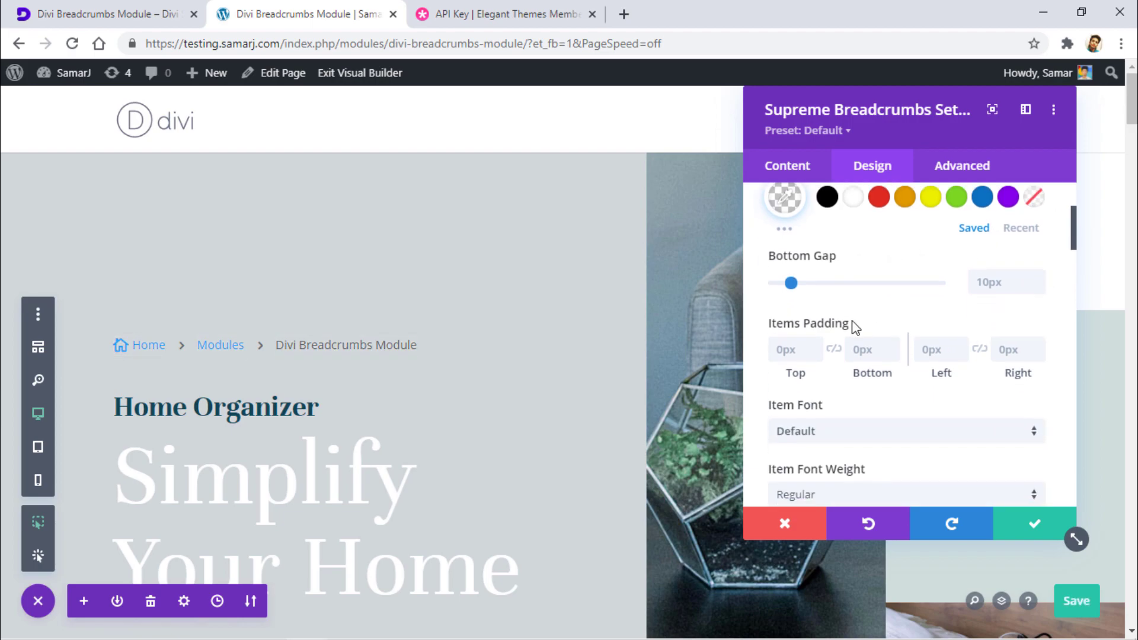
{"action": "left_click", "coordinate": [826, 275]}
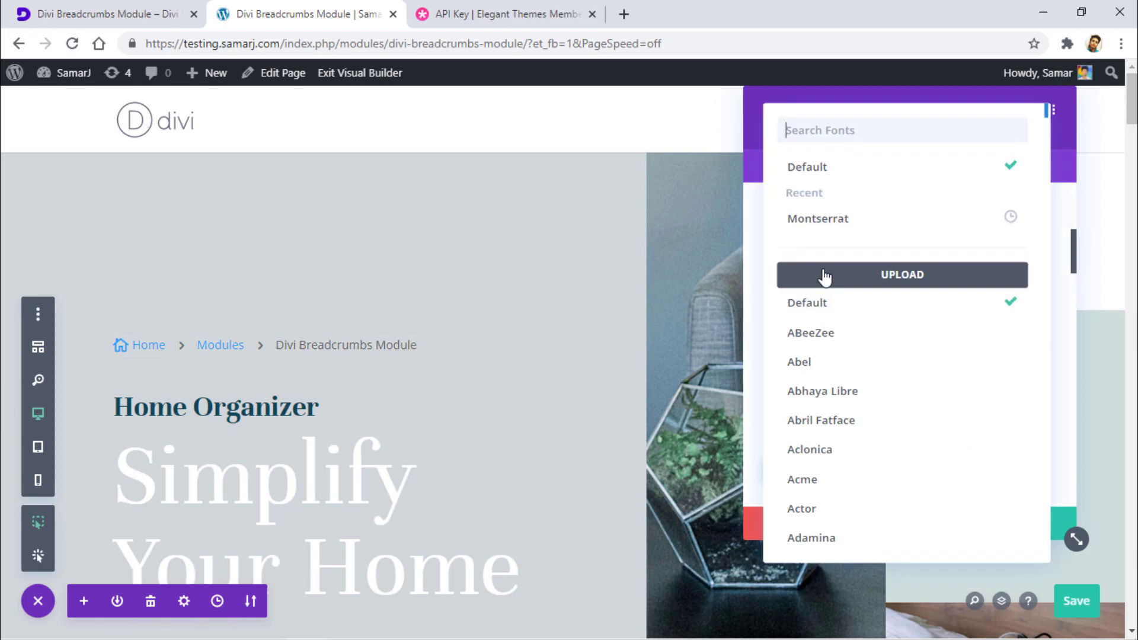
{"action": "left_click", "coordinate": [827, 230]}
{"action": "scroll", "coordinate": [829, 231], "scroll_direction": "down", "scroll_amount": 2}
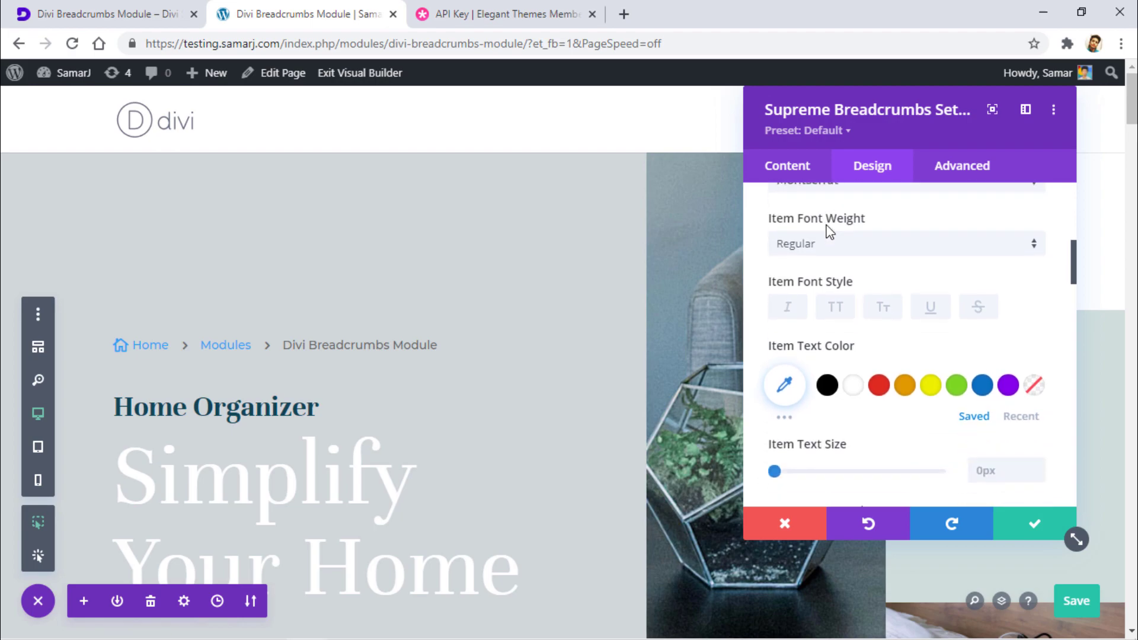
{"action": "left_click", "coordinate": [818, 246]}
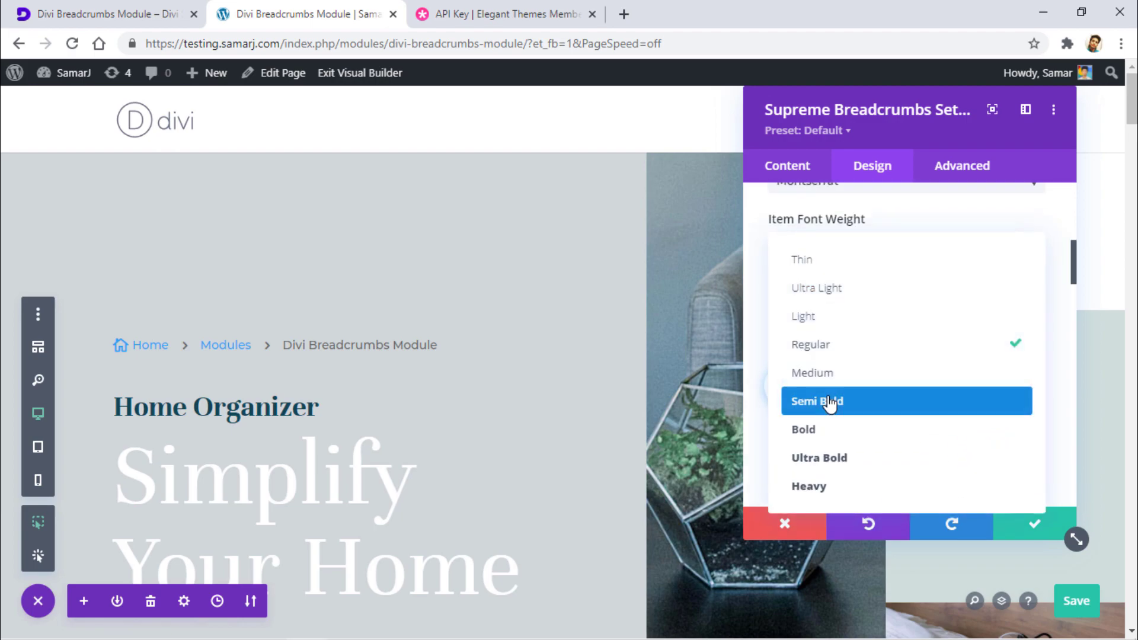
{"action": "left_click", "coordinate": [830, 401]}
Colour the item text red (#e02b20) and reset item text size to default.
{"action": "scroll", "coordinate": [884, 297], "scroll_direction": "down", "scroll_amount": 2}
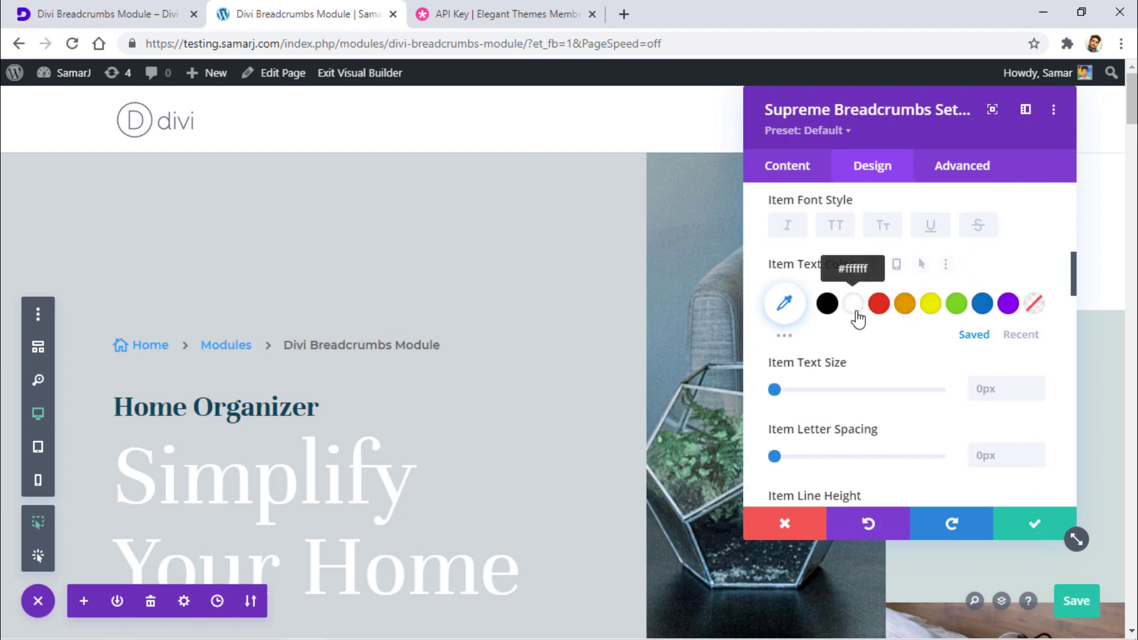
{"action": "left_click", "coordinate": [855, 311]}
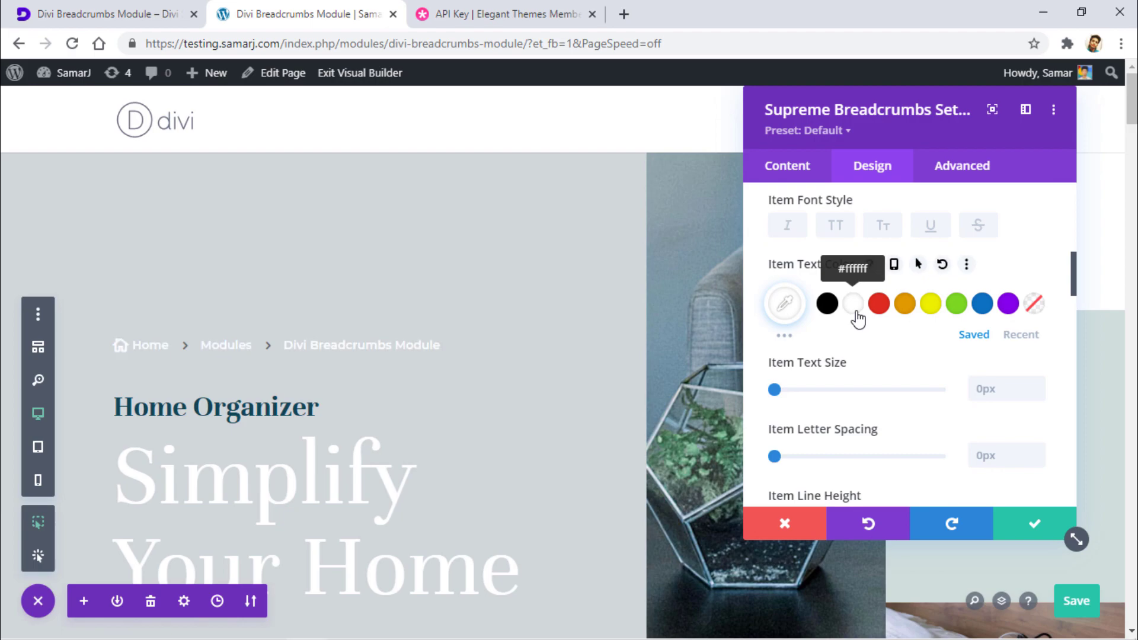
{"action": "left_click", "coordinate": [881, 306]}
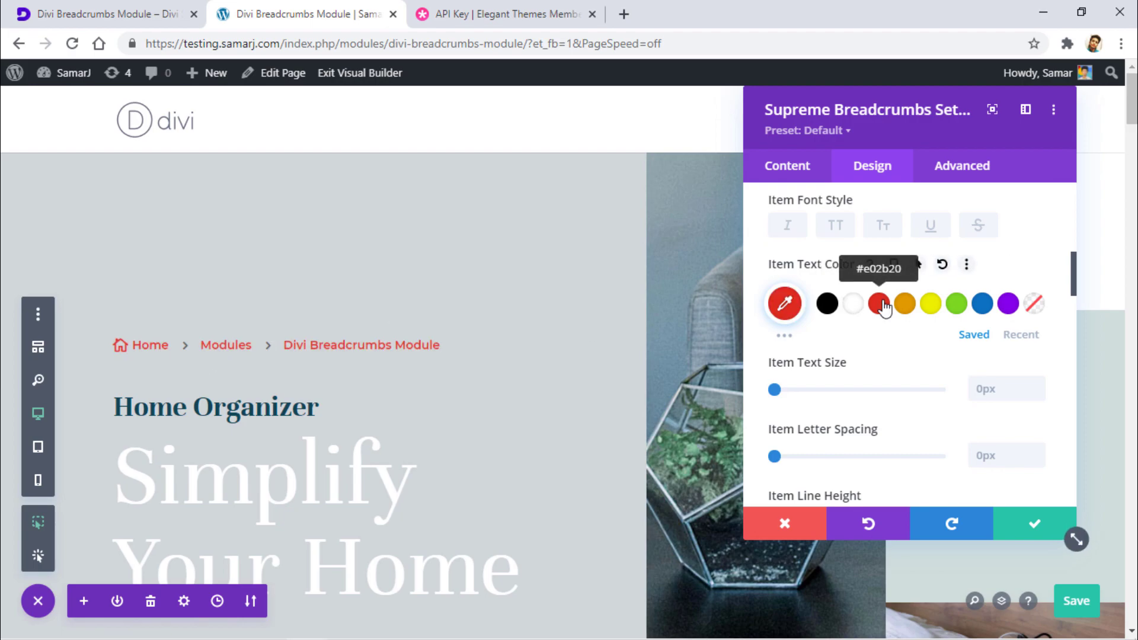
{"action": "scroll", "coordinate": [760, 326], "scroll_direction": "down", "scroll_amount": 1}
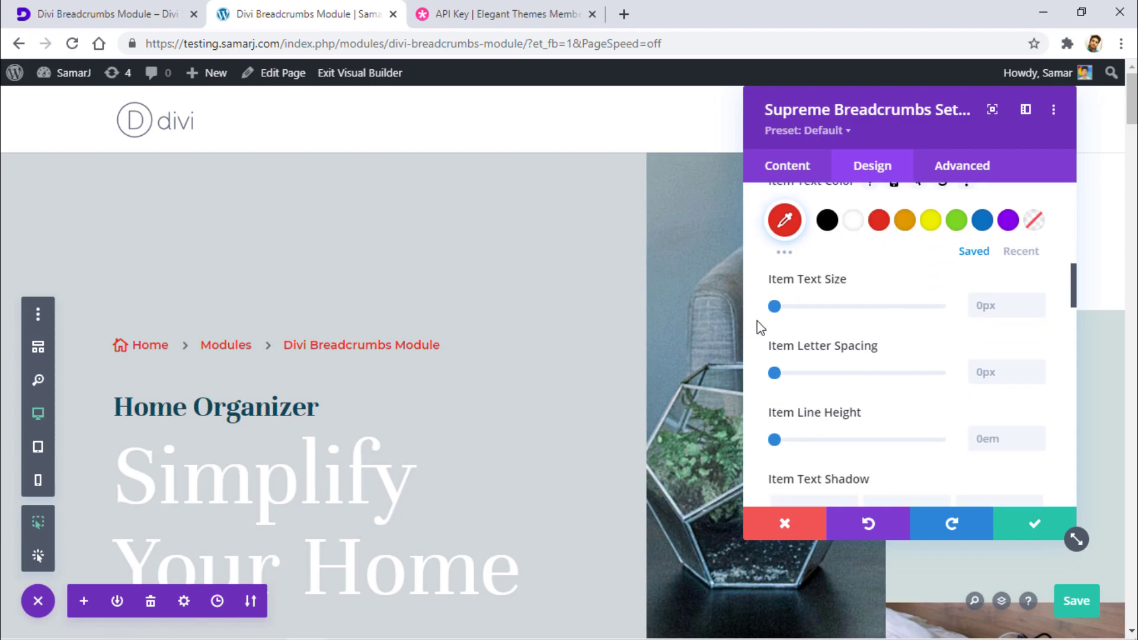
{"action": "left_click_drag", "start_coordinate": [776, 308], "coordinate": [805, 330]}
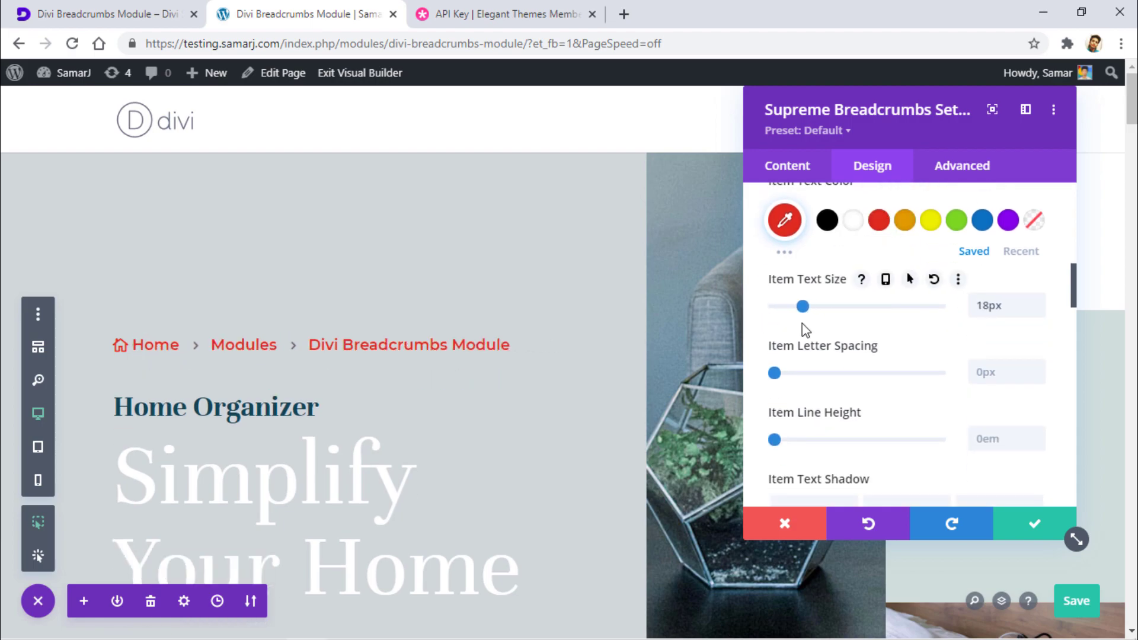
{"action": "left_click", "coordinate": [934, 279]}
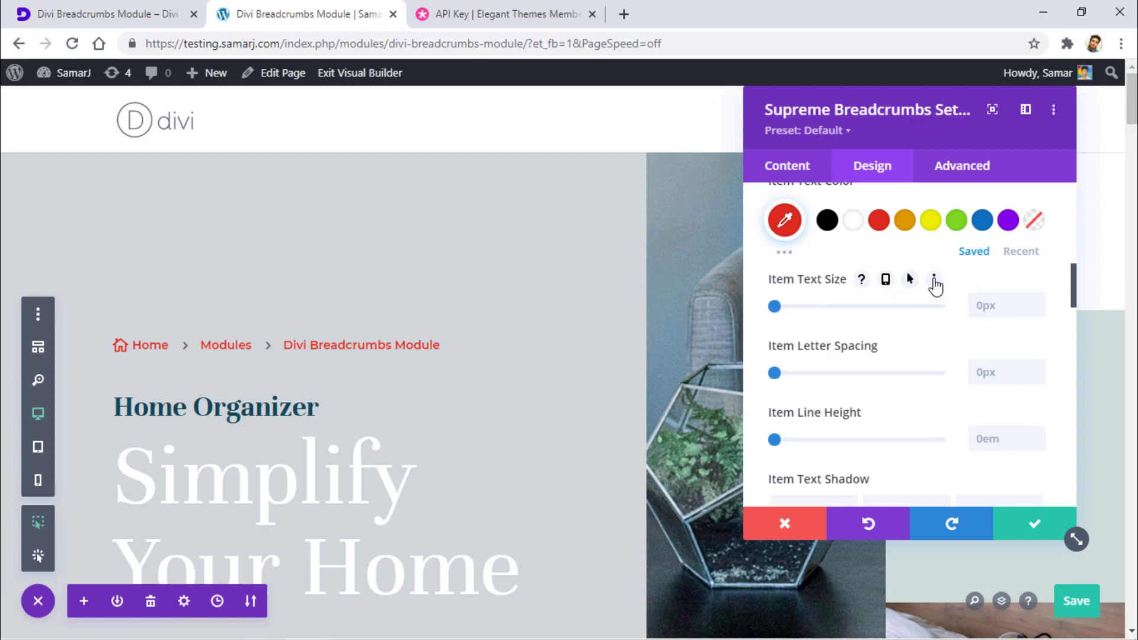
{"action": "scroll", "coordinate": [936, 287], "scroll_direction": "down", "scroll_amount": 5}
{"action": "scroll", "coordinate": [859, 291], "scroll_direction": "up", "scroll_amount": 1}
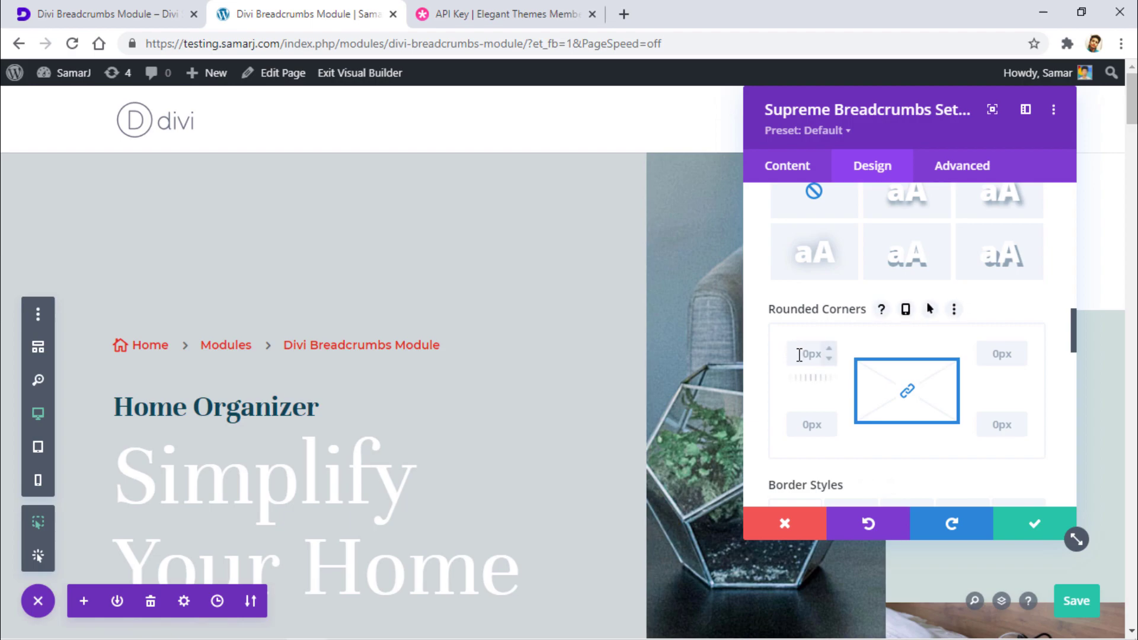
{"action": "scroll", "coordinate": [815, 362], "scroll_direction": "up", "scroll_amount": 10}
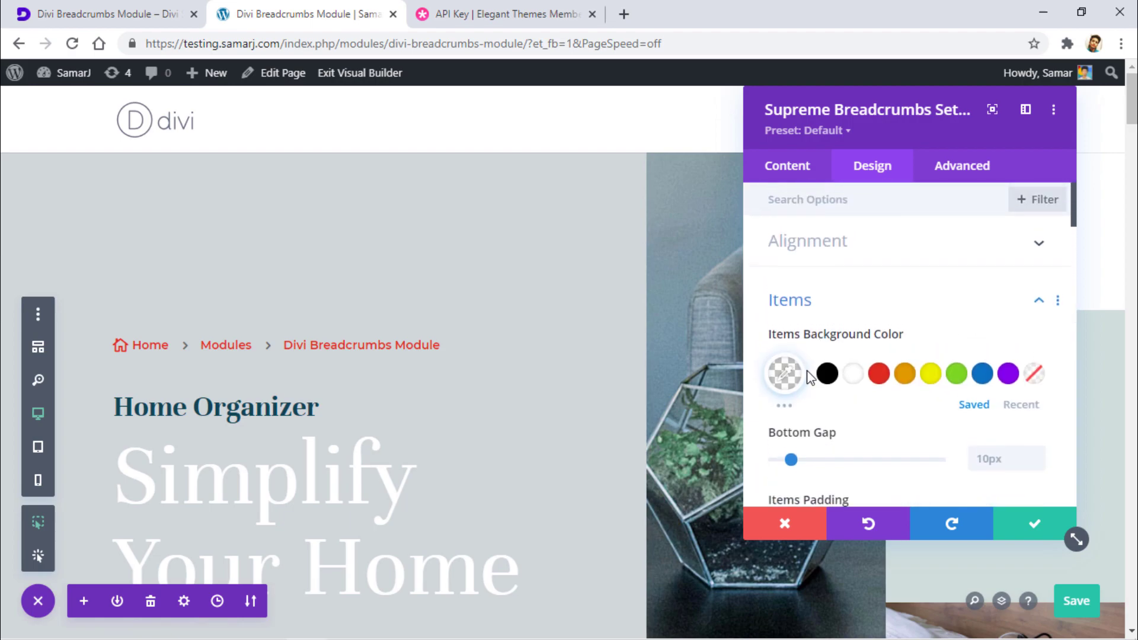
Give the items black backgrounds with linked 5px top/bottom and left/right padding.
{"action": "left_click", "coordinate": [827, 373]}
{"action": "scroll", "coordinate": [854, 322], "scroll_direction": "down", "scroll_amount": 4}
{"action": "left_click", "coordinate": [788, 275]}
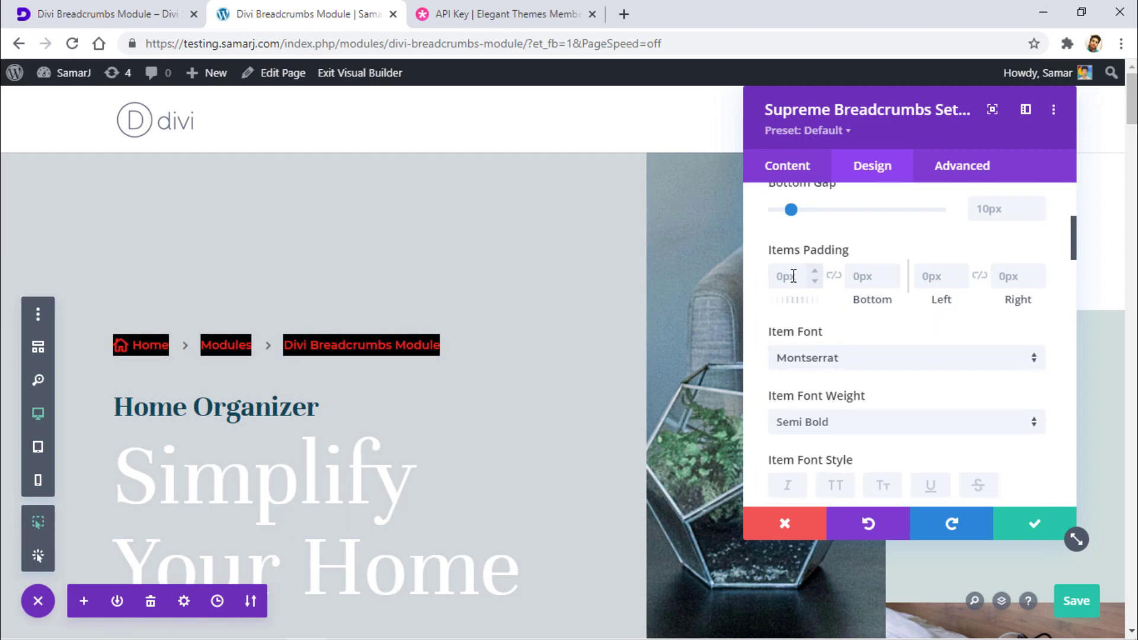
{"action": "type", "text": "5px"}
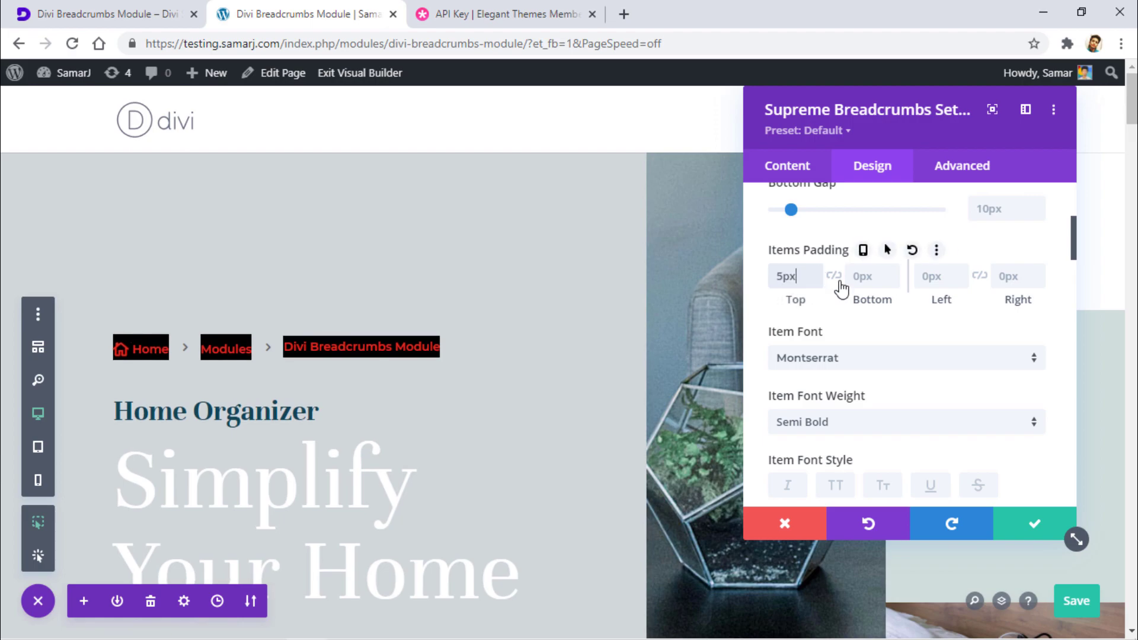
{"action": "left_click", "coordinate": [834, 277]}
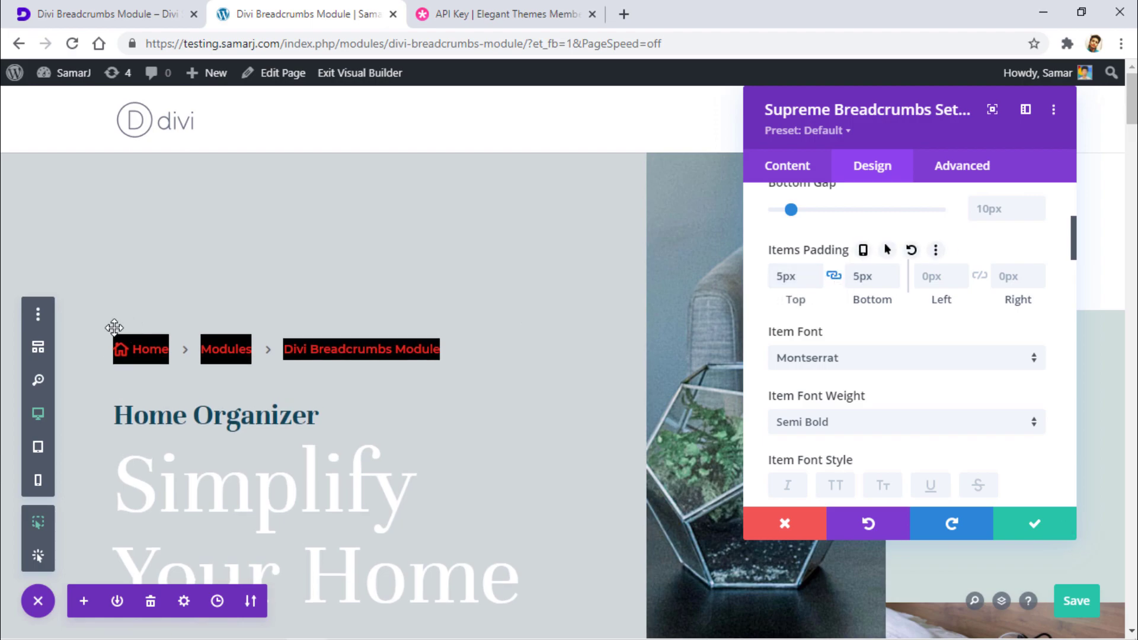
{"action": "left_click", "coordinate": [938, 278]}
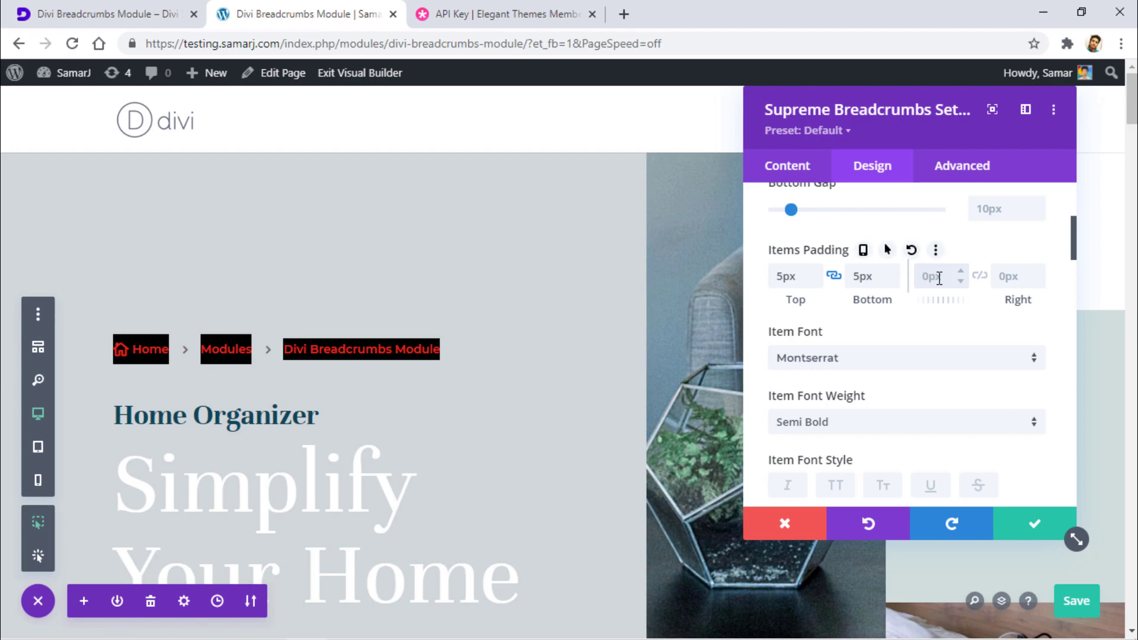
{"action": "type", "text": "5px"}
{"action": "left_click", "coordinate": [980, 275]}
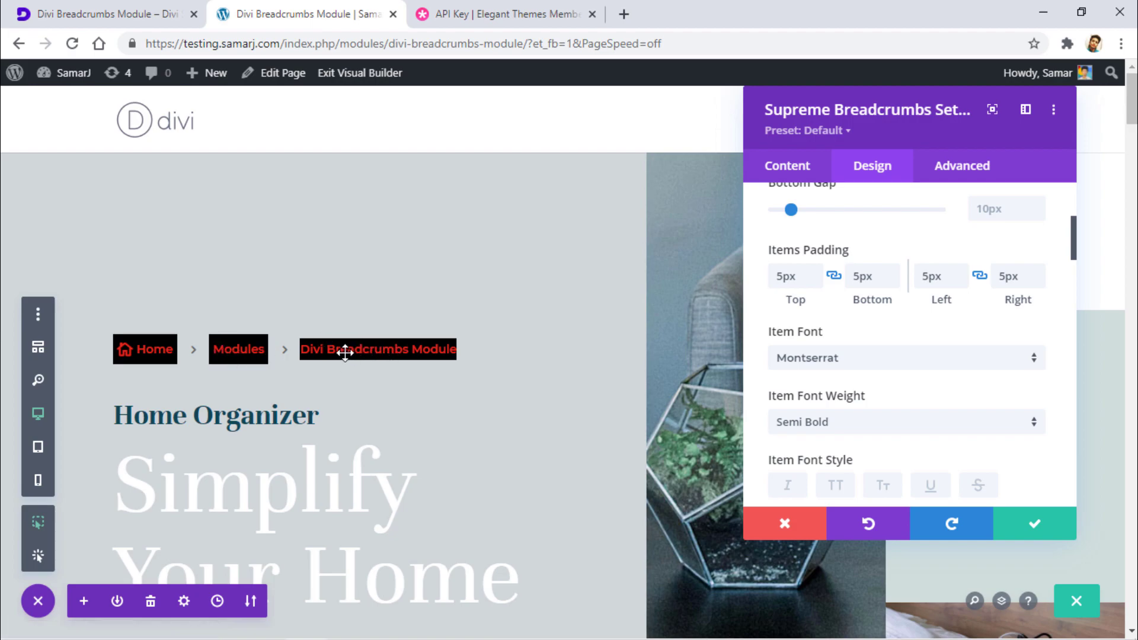
Make the item backgrounds transparent and reset the item padding to default.
{"action": "scroll", "coordinate": [969, 340], "scroll_direction": "up", "scroll_amount": 5}
{"action": "left_click", "coordinate": [907, 300]}
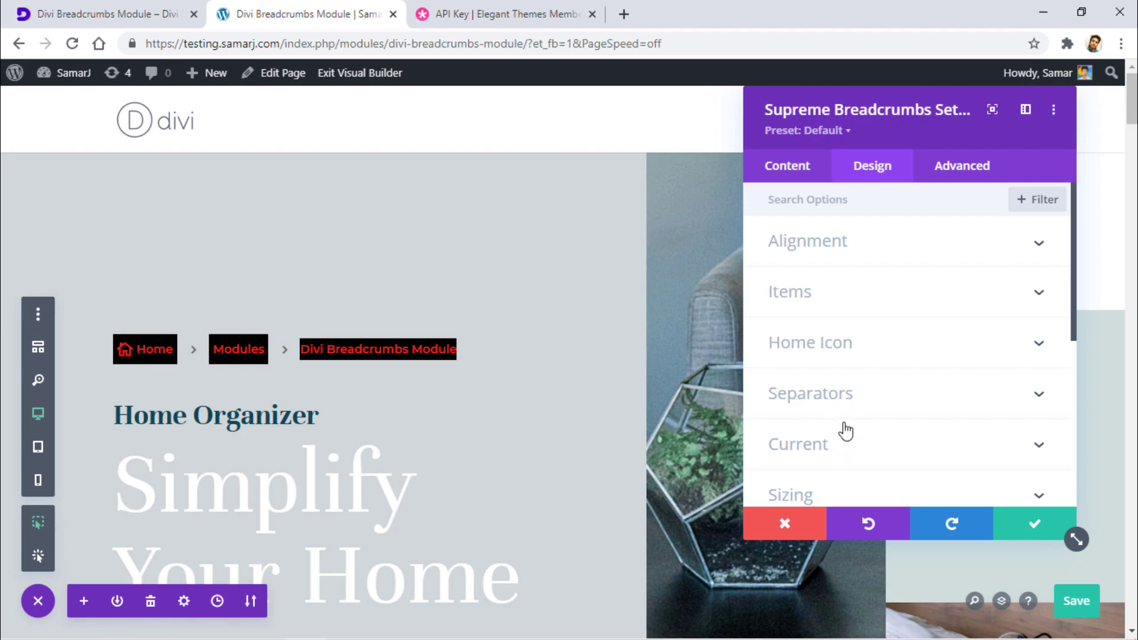
{"action": "left_click", "coordinate": [839, 313]}
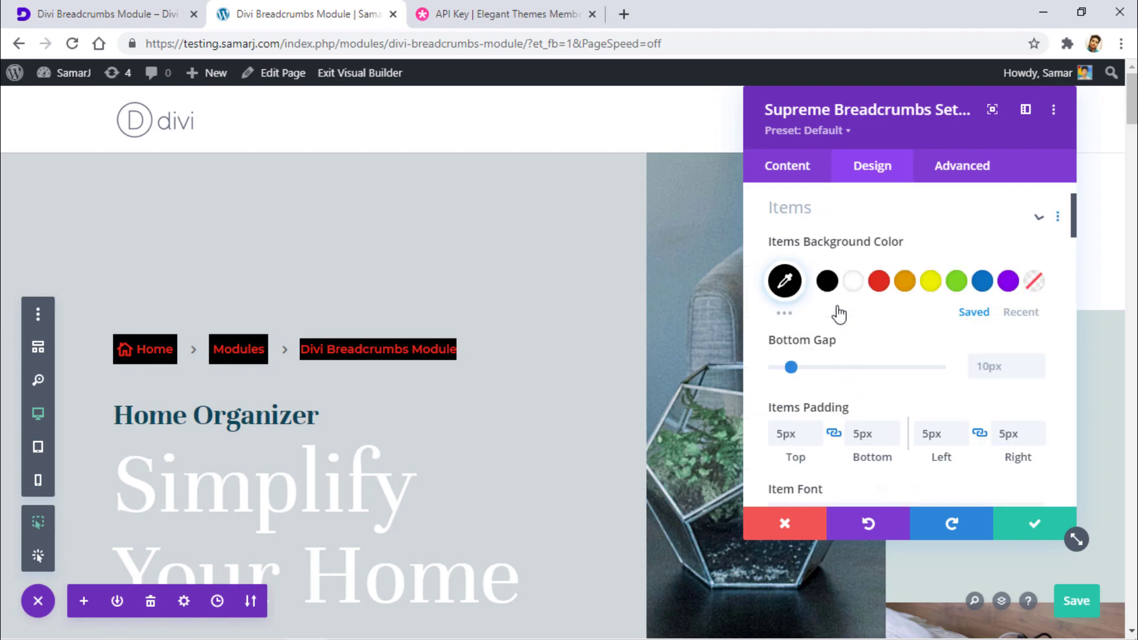
{"action": "left_click", "coordinate": [1033, 282]}
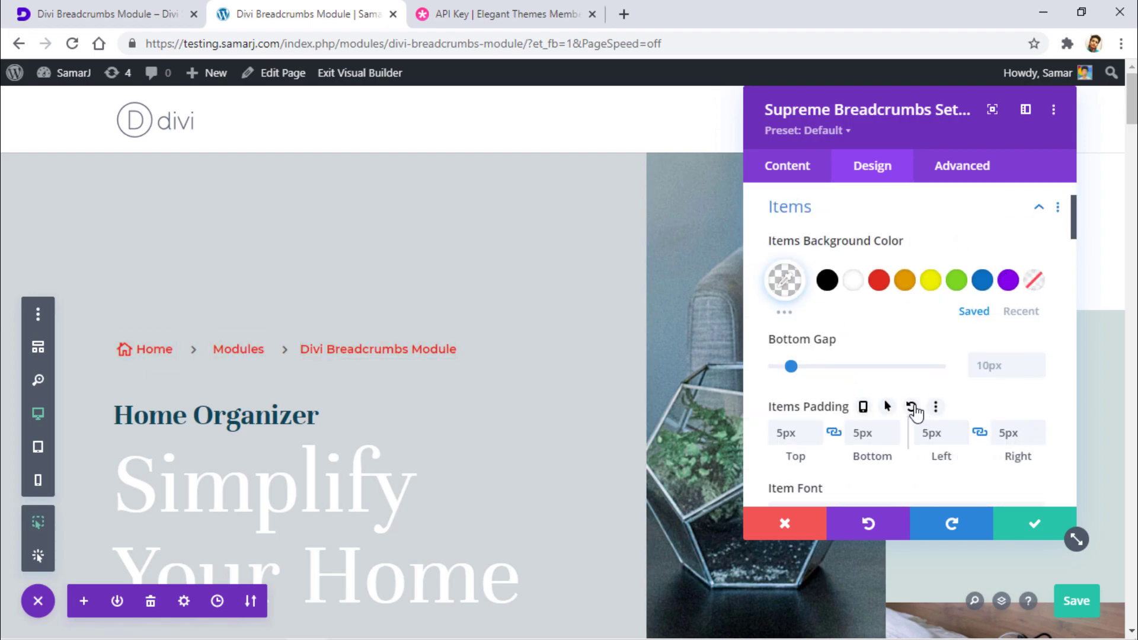
{"action": "left_click", "coordinate": [911, 406]}
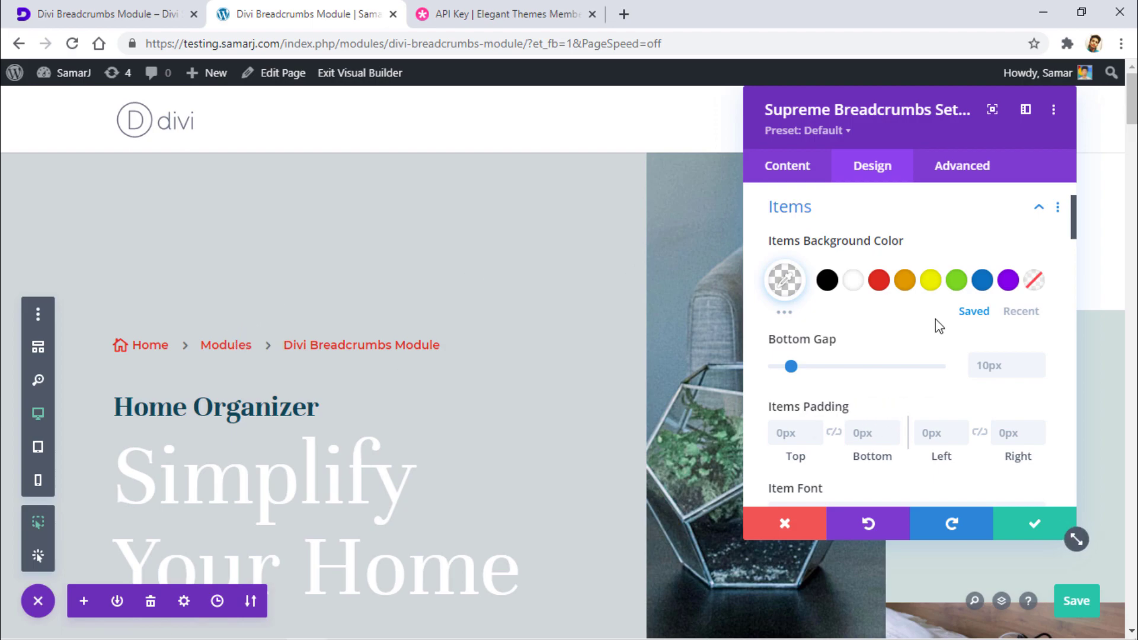
Set the breadcrumb items' box shadow to none.
{"action": "scroll", "coordinate": [936, 325], "scroll_direction": "down", "scroll_amount": 15}
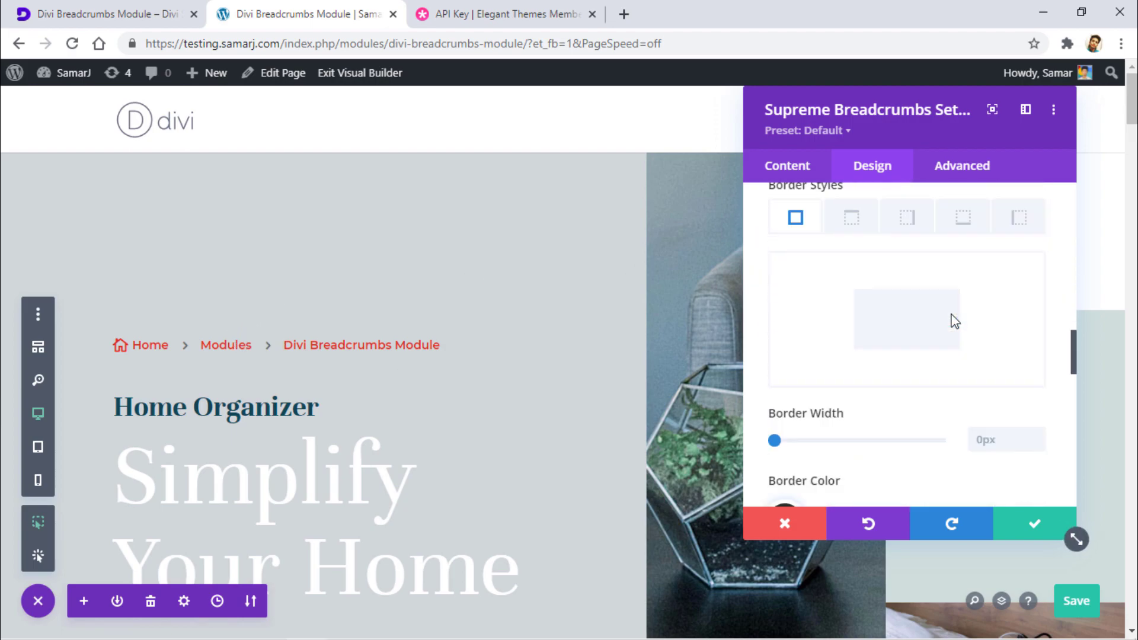
{"action": "scroll", "coordinate": [954, 320], "scroll_direction": "up", "scroll_amount": 2}
{"action": "scroll", "coordinate": [889, 296], "scroll_direction": "down", "scroll_amount": 8}
{"action": "left_click", "coordinate": [872, 320]}
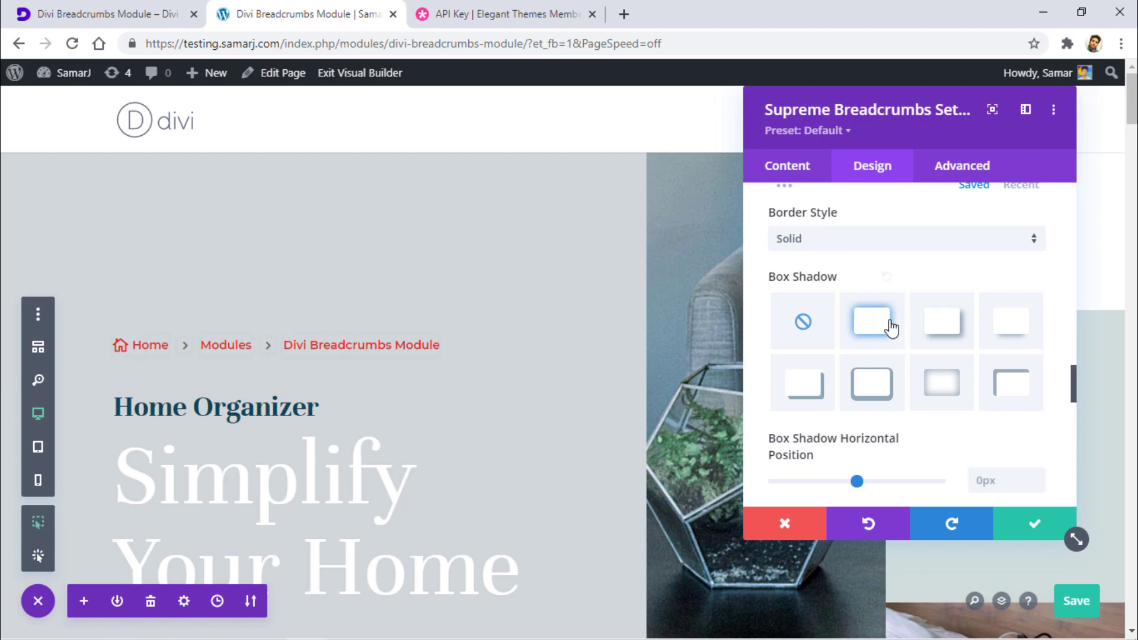
{"action": "left_click", "coordinate": [803, 320]}
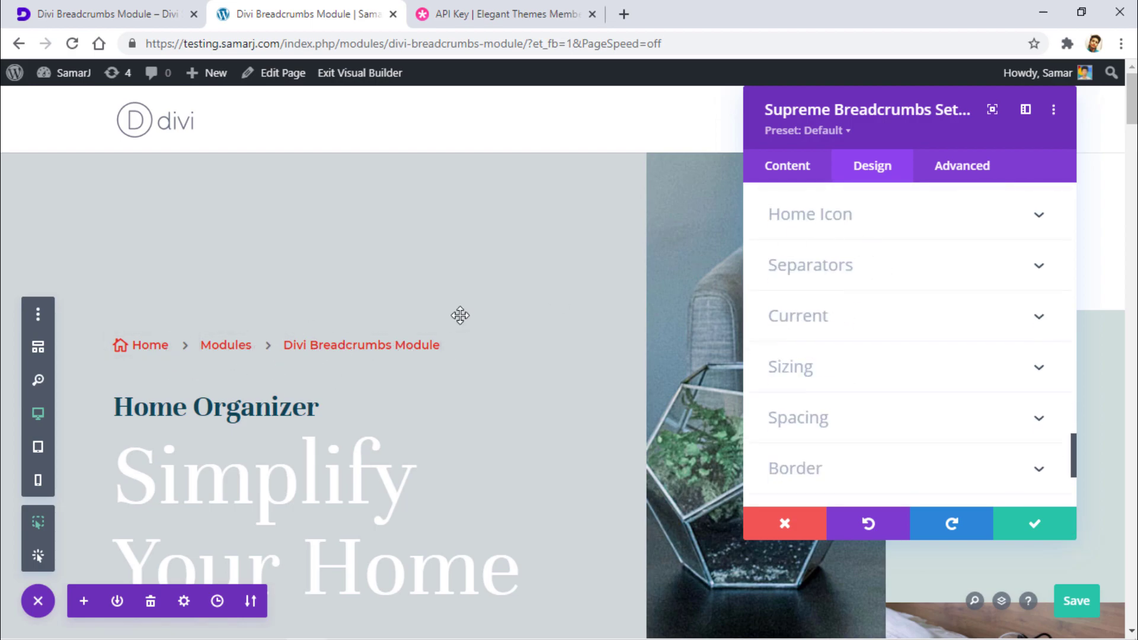
Set the Home Icon text colour to black (#000000) and its size to 14px.
{"action": "scroll", "coordinate": [844, 261], "scroll_direction": "up", "scroll_amount": 2}
{"action": "left_click", "coordinate": [833, 291]}
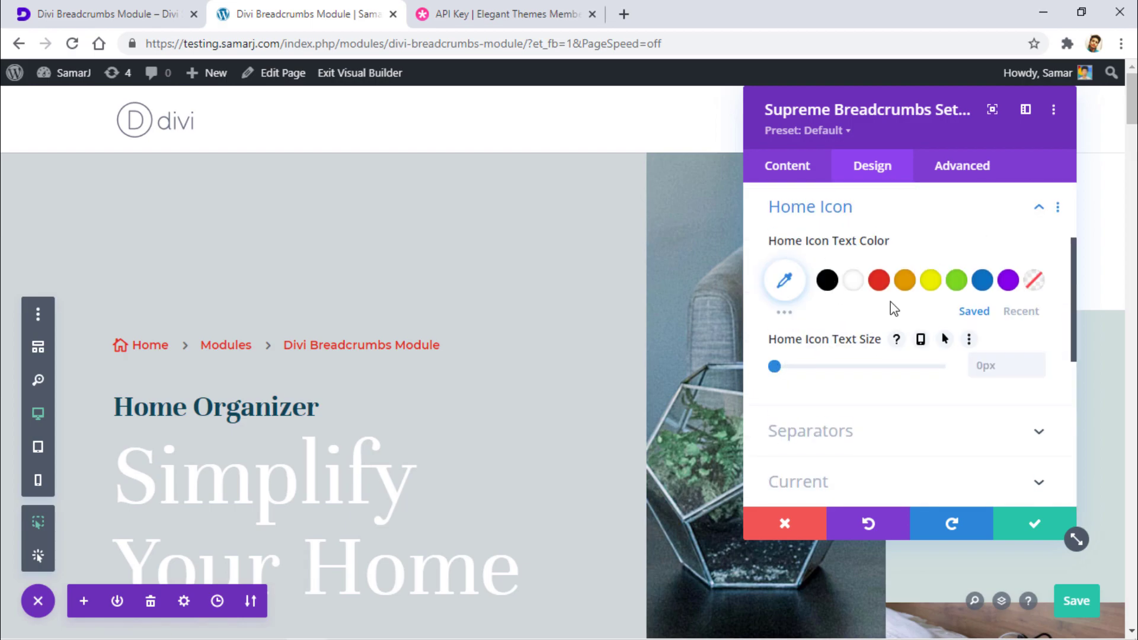
{"action": "left_click", "coordinate": [829, 285]}
{"action": "left_click", "coordinate": [829, 284]}
{"action": "left_click", "coordinate": [829, 285]}
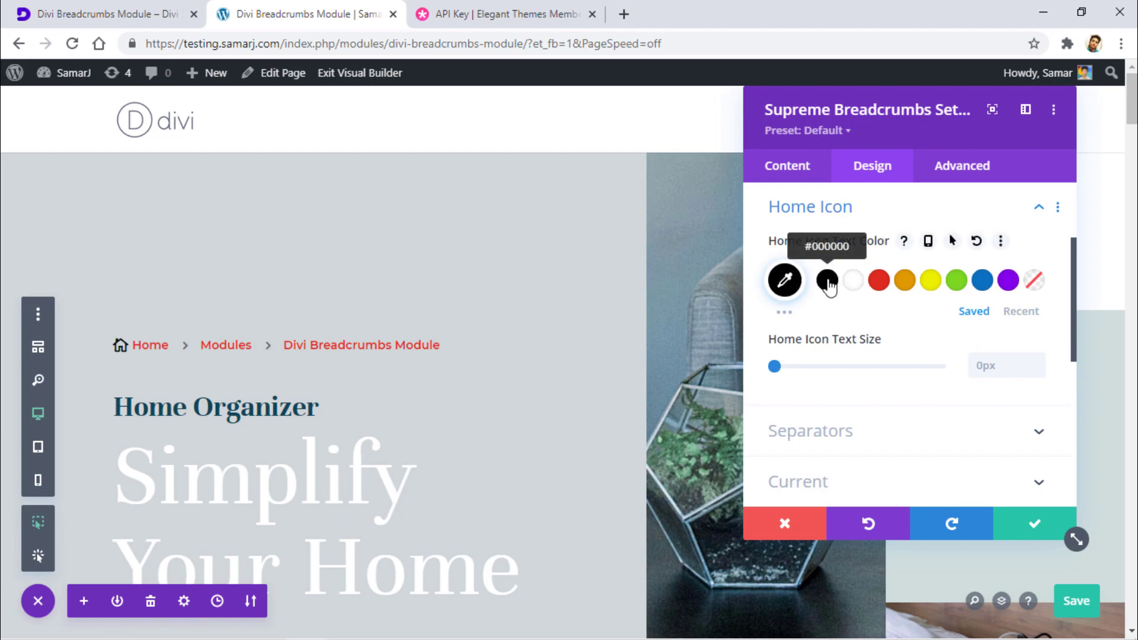
{"action": "left_click_drag", "start_coordinate": [775, 367], "coordinate": [799, 380]}
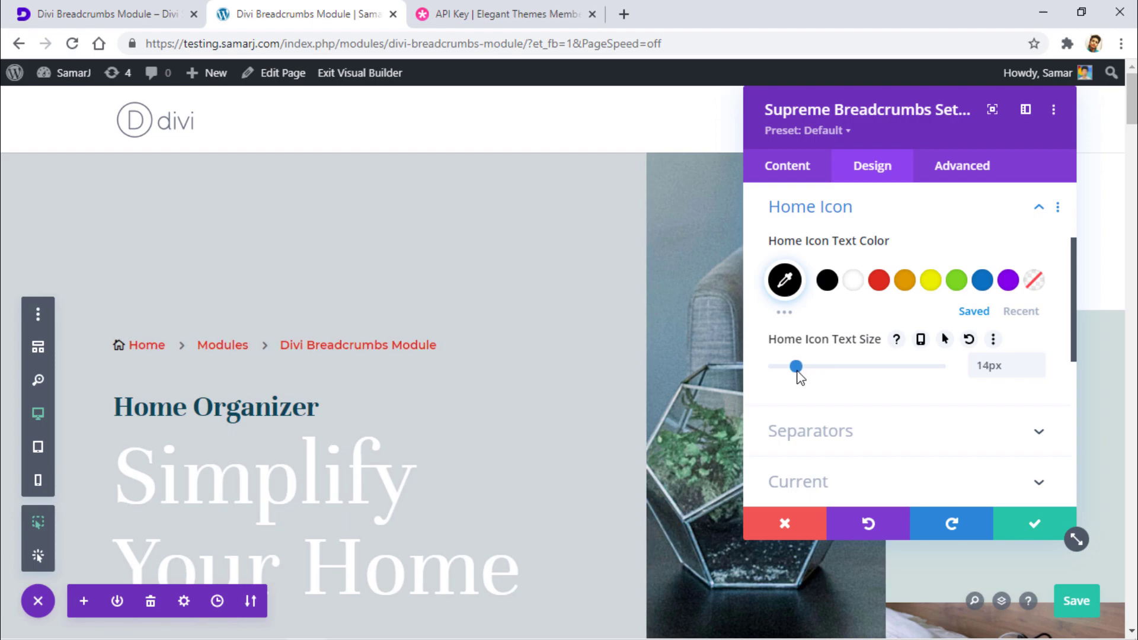
{"action": "scroll", "coordinate": [871, 349], "scroll_direction": "down", "scroll_amount": 1}
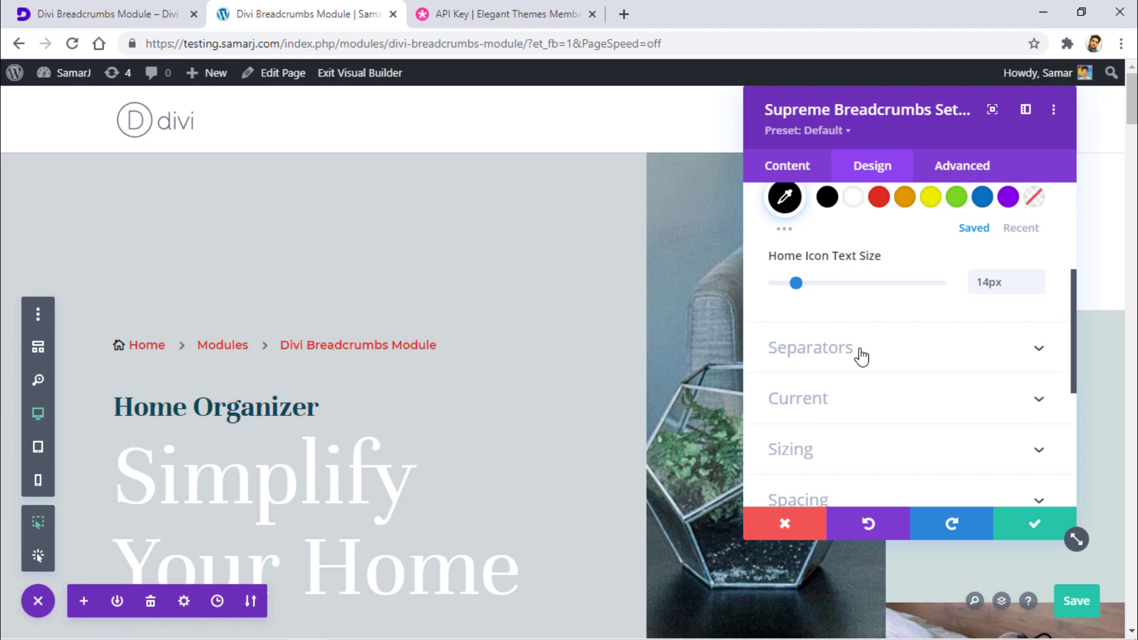
{"action": "left_click", "coordinate": [863, 355]}
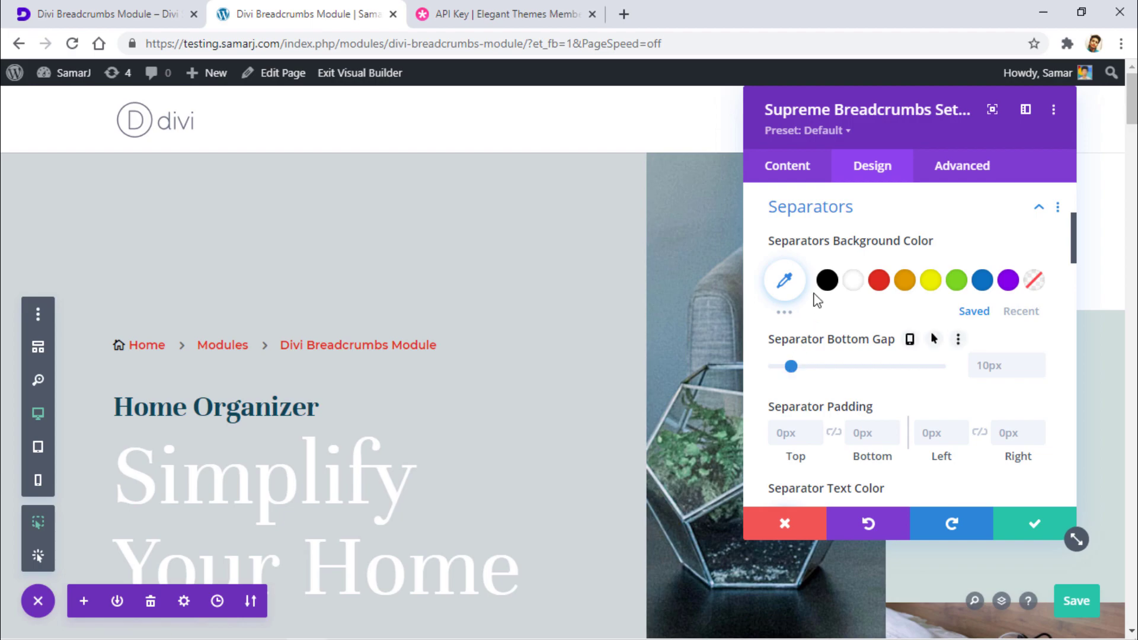
{"action": "scroll", "coordinate": [841, 300], "scroll_direction": "down", "scroll_amount": 4}
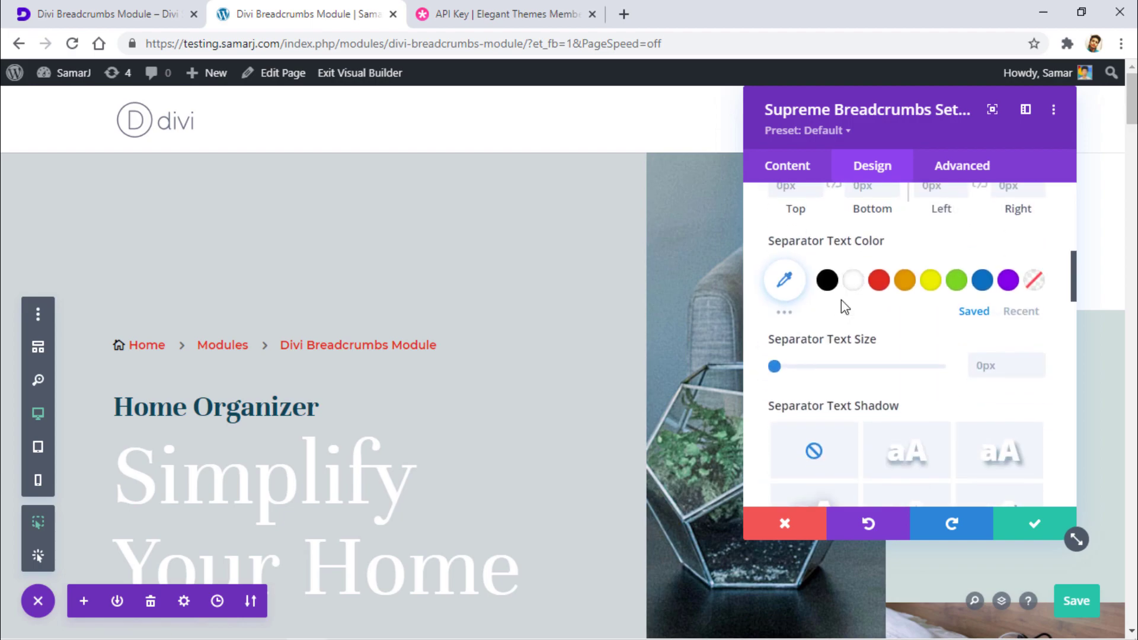
{"action": "left_click_drag", "start_coordinate": [781, 361], "coordinate": [873, 389]}
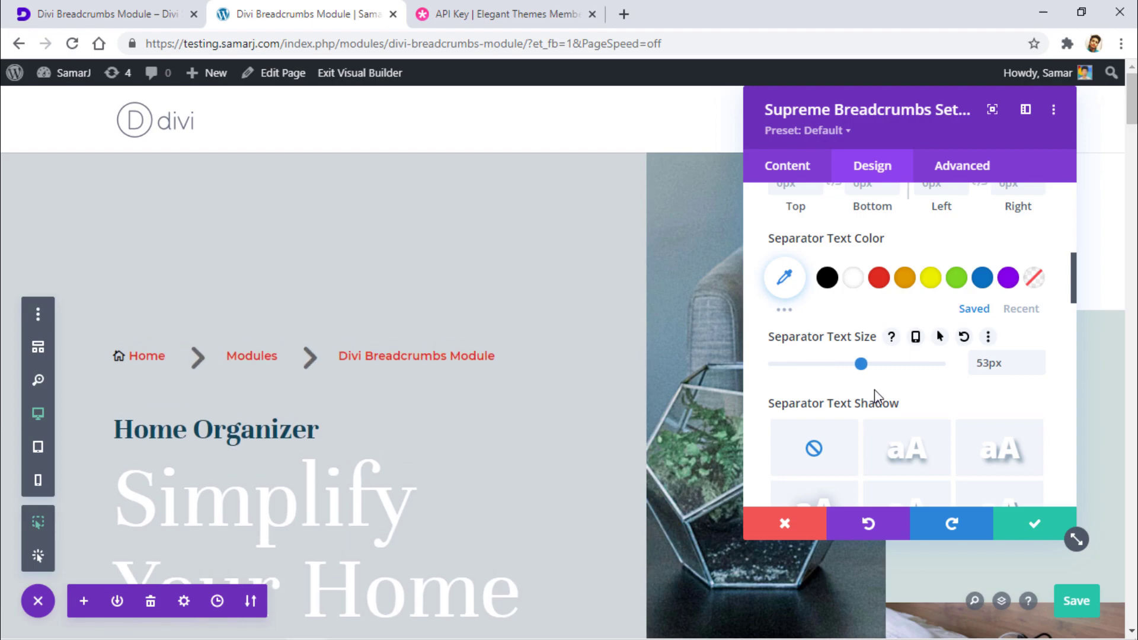
{"action": "left_click", "coordinate": [964, 338]}
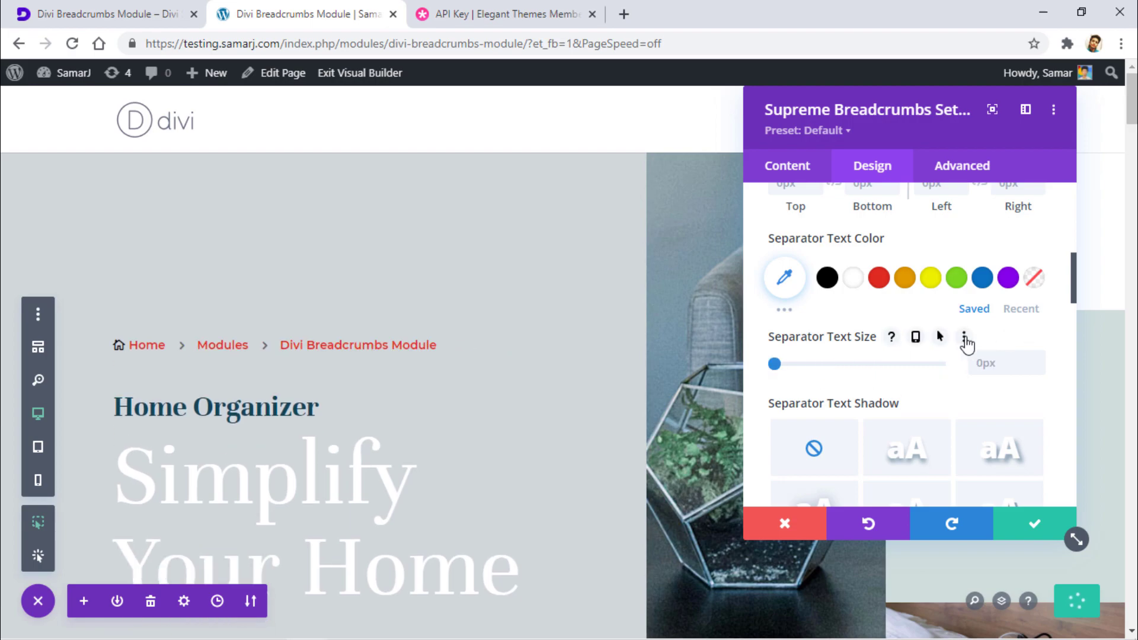
{"action": "scroll", "coordinate": [948, 332], "scroll_direction": "up", "scroll_amount": 5}
{"action": "left_click", "coordinate": [838, 320]}
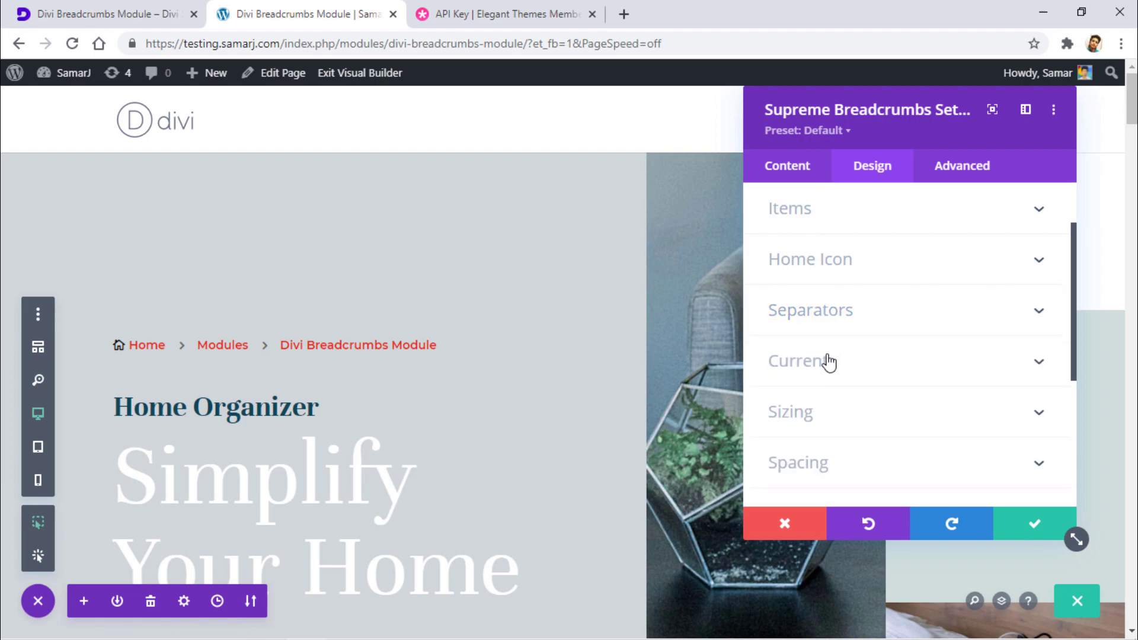
Set the Current Item text colour to semi-transparent black, rgba(0,0,0,0.45).
{"action": "left_click", "coordinate": [828, 361]}
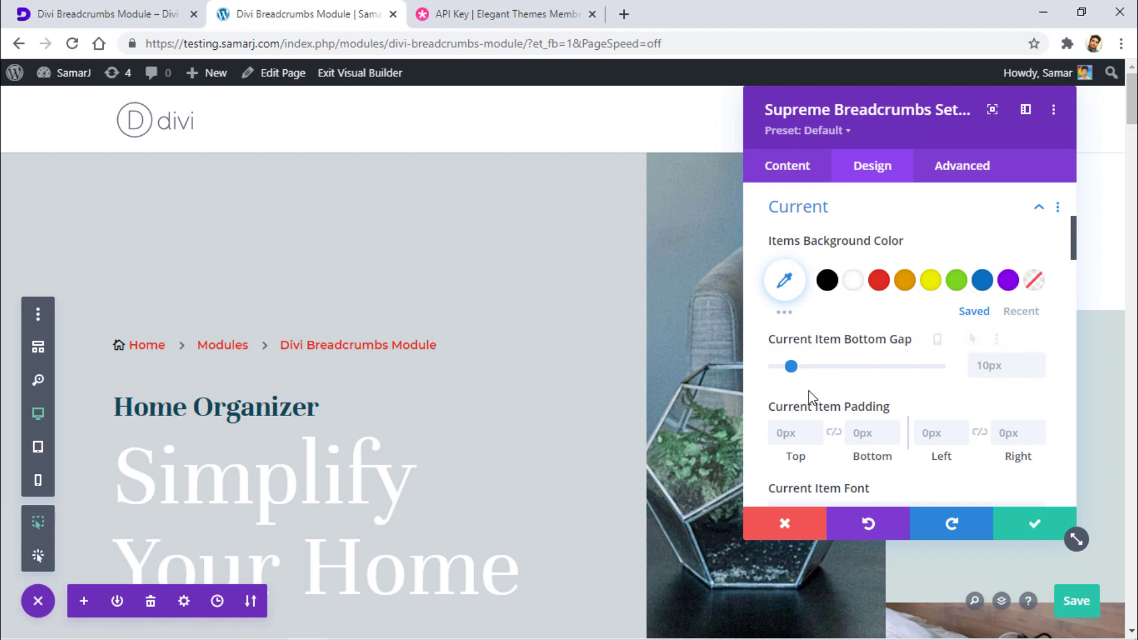
{"action": "scroll", "coordinate": [808, 389], "scroll_direction": "down", "scroll_amount": 5}
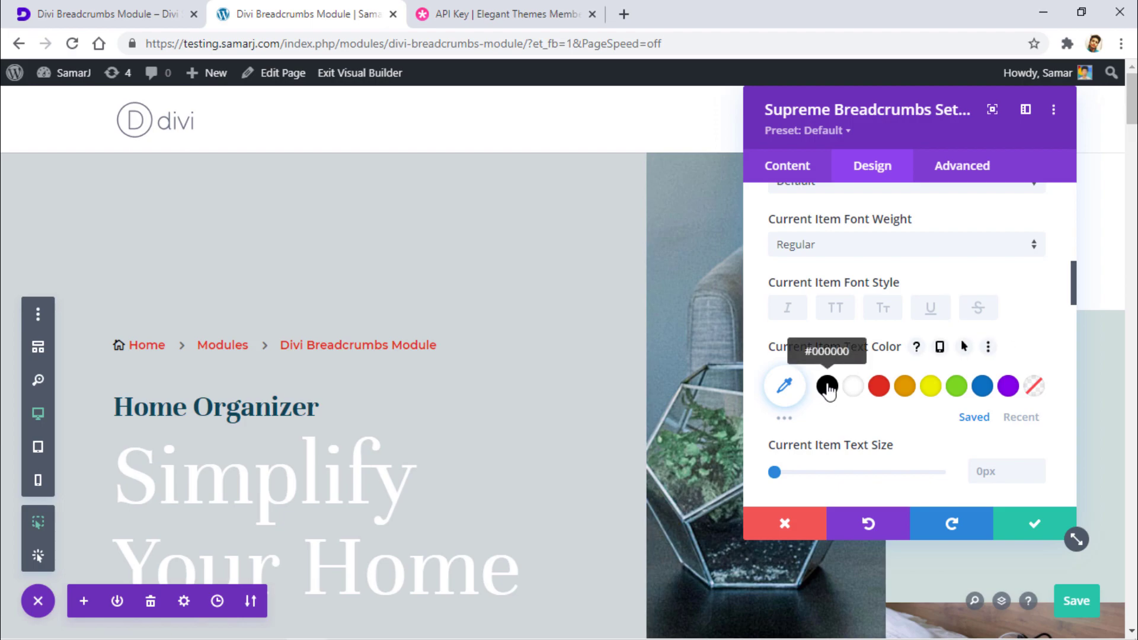
{"action": "left_click", "coordinate": [827, 385]}
{"action": "left_click", "coordinate": [784, 386]}
{"action": "left_click_drag", "start_coordinate": [1025, 363], "coordinate": [1026, 373]}
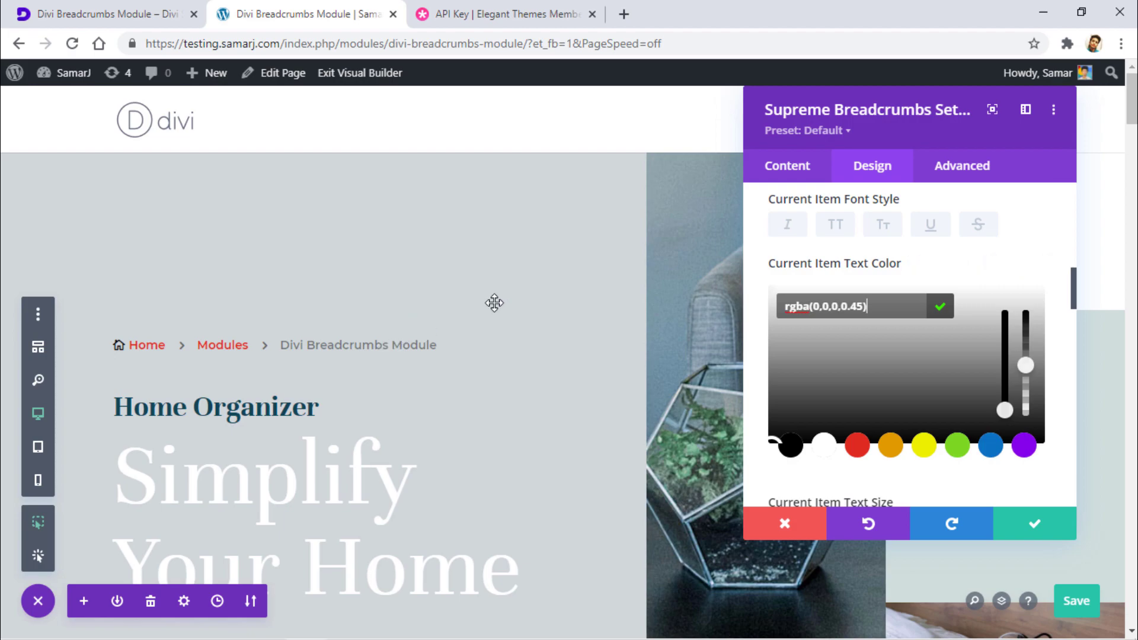
{"action": "left_click", "coordinate": [417, 172]}
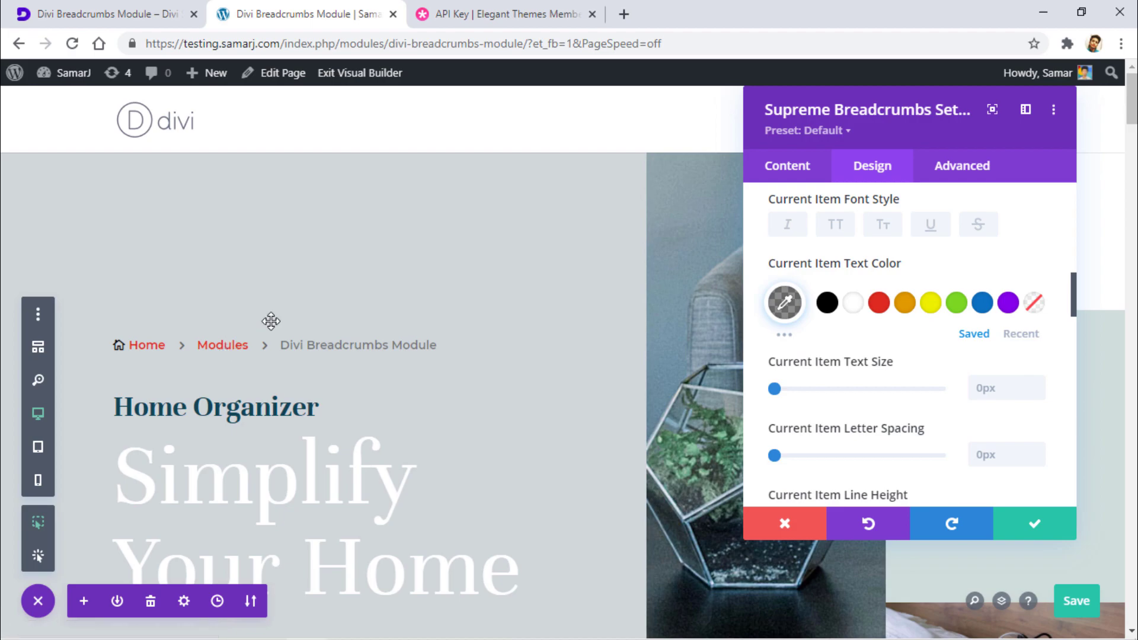
View the live Home Organizer page in a new tab and inspect the grey current breadcrumb item.
{"action": "right_click", "coordinate": [362, 74]}
{"action": "left_click", "coordinate": [372, 88]}
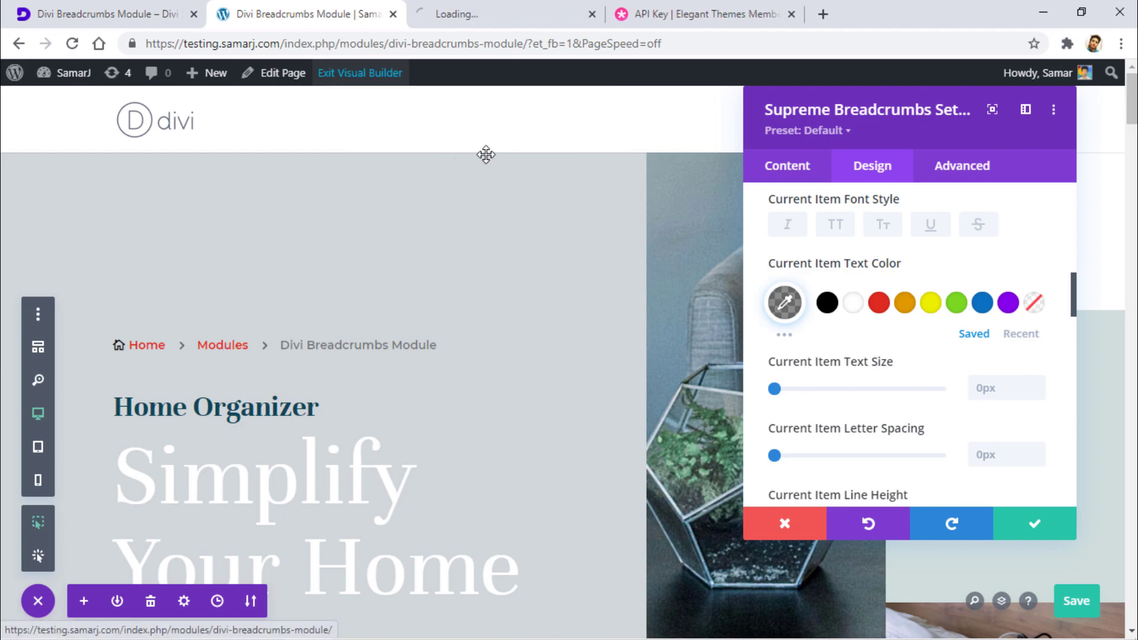
{"action": "key", "text": "ctrl+Tab"}
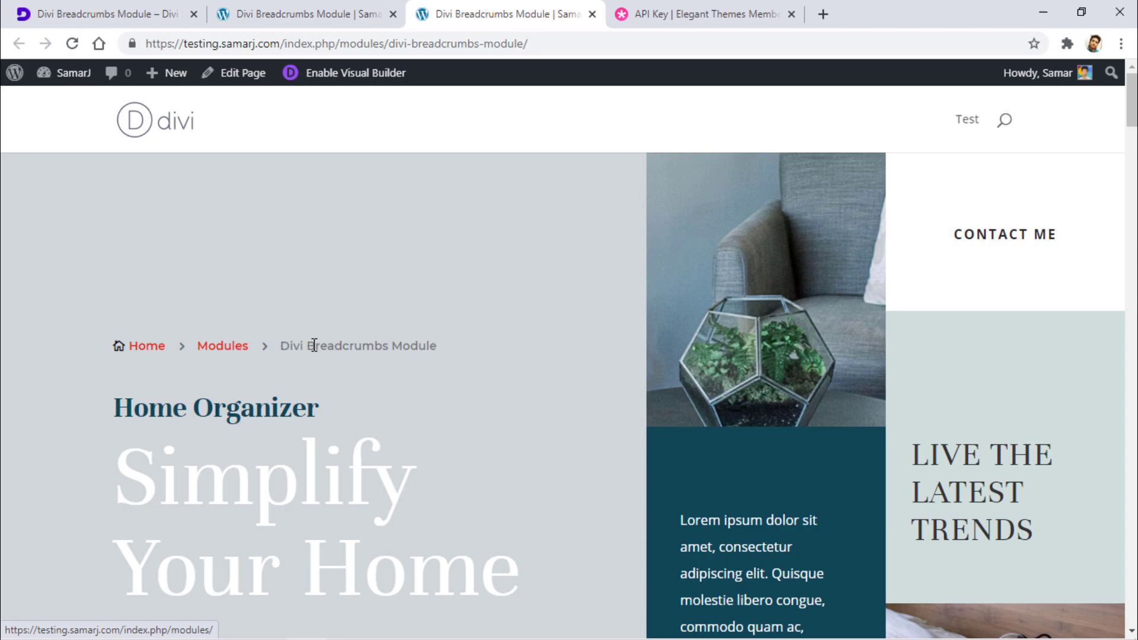
{"action": "left_click_drag", "start_coordinate": [280, 345], "coordinate": [449, 357]}
{"action": "left_click", "coordinate": [449, 357]}
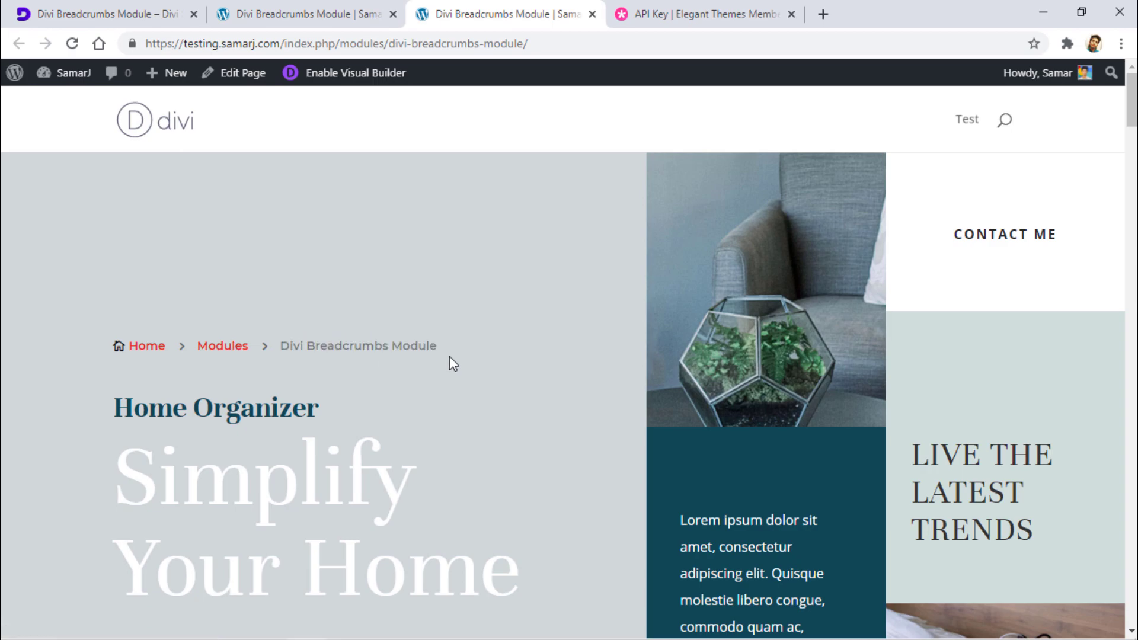